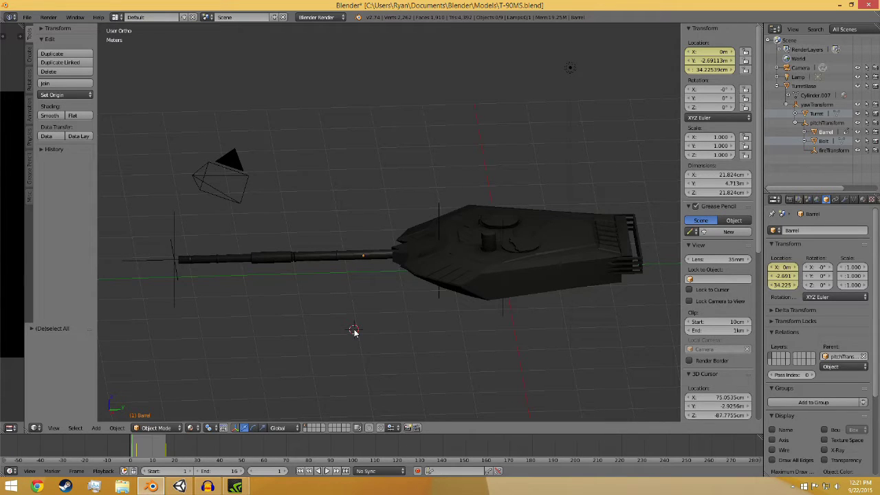
Play and stop the barrel animation, then scrub the timeline to frame 2
middle_click_drag(370, 342, 362, 361)
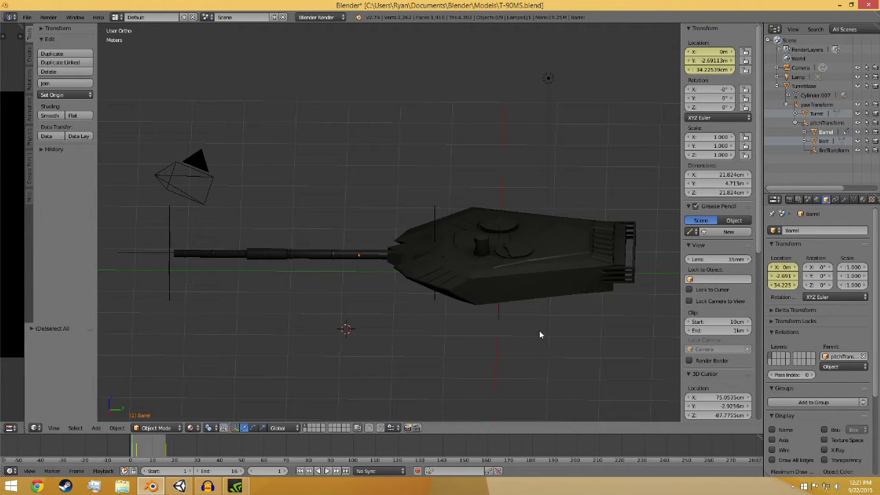
middle_click_drag(546, 369, 488, 383, "shift")
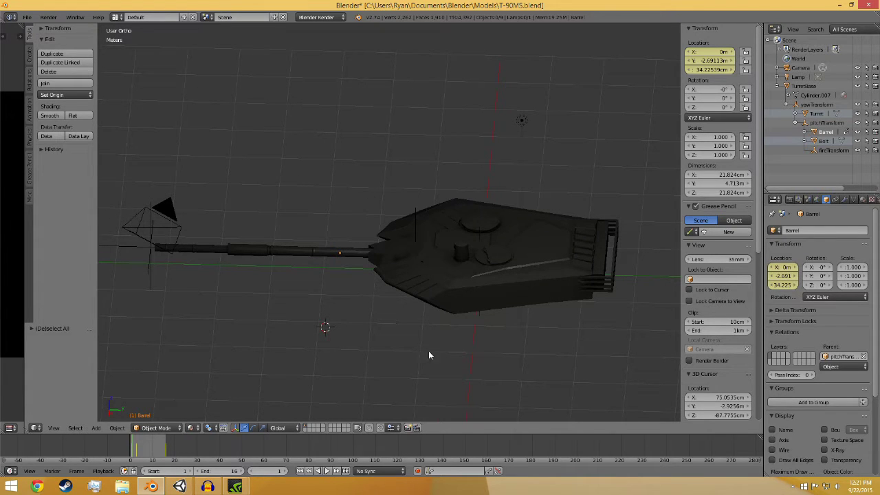
middle_click_drag(429, 355, 485, 313)
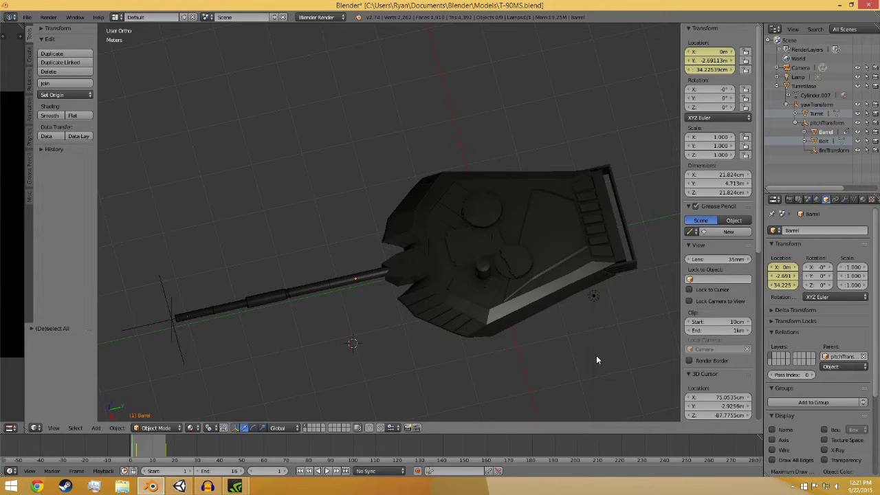
middle_click_drag(597, 359, 247, 264)
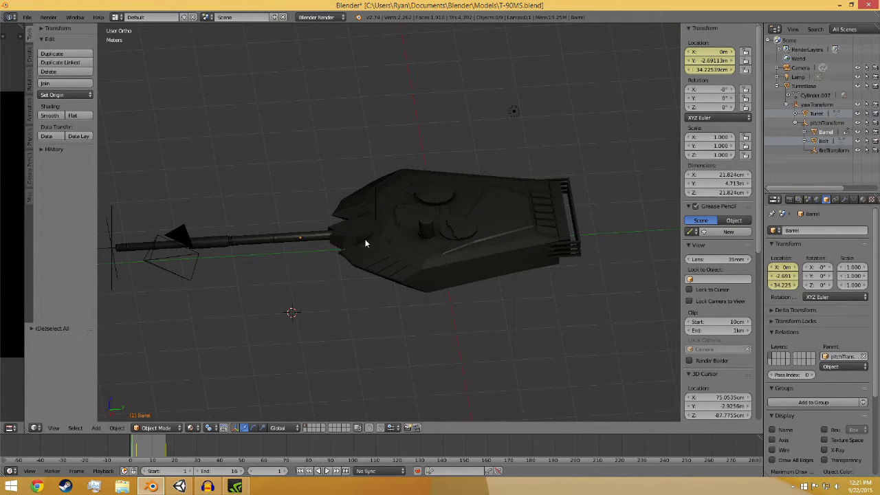
mouse_move(337, 286)
middle_mouse_down()
mouse_move(355, 324)
mouse_move(355, 350)
mouse_move(331, 328)
mouse_move(338, 287)
middle_mouse_up()
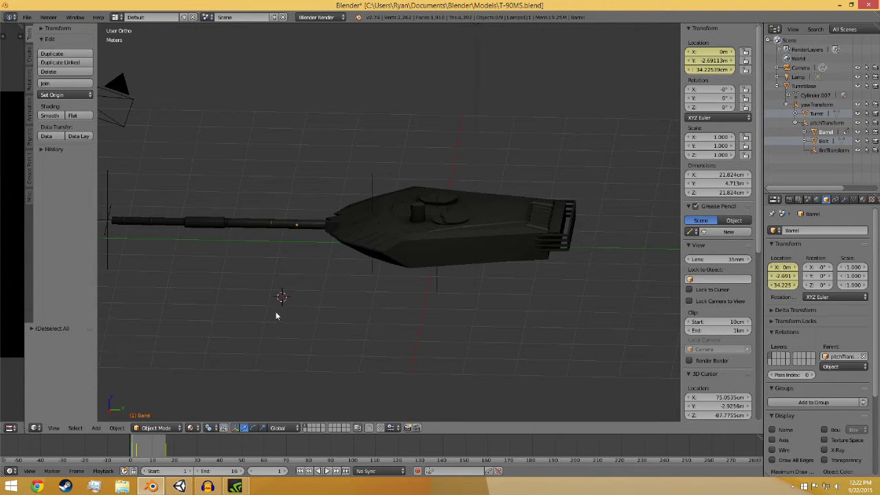
middle_click_drag(398, 303, 289, 228)
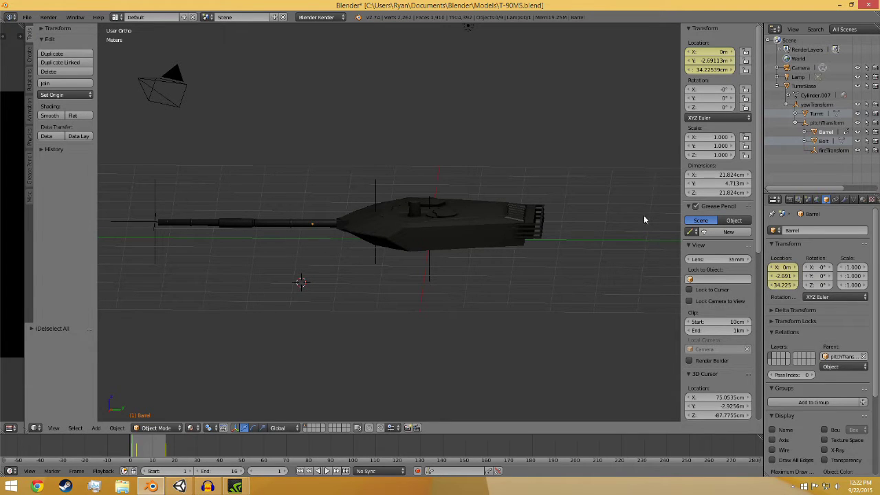
middle_click_drag(550, 248, 512, 268)
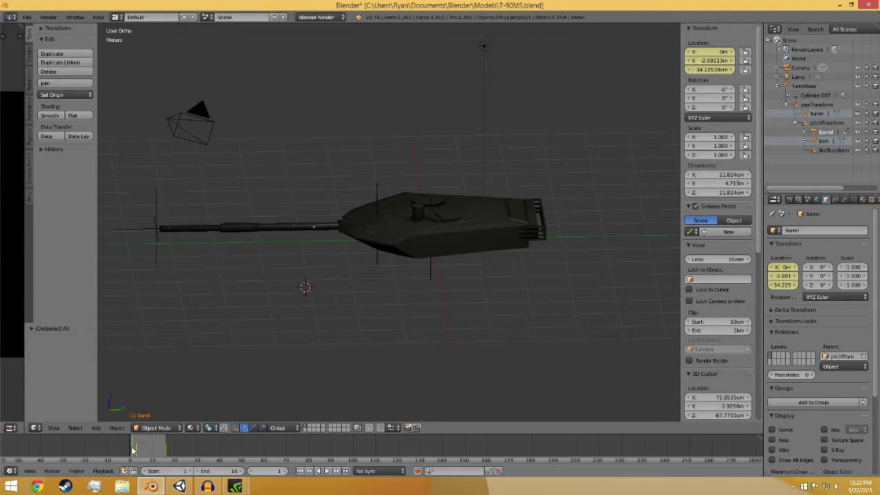
left_click(330, 471)
left_click(334, 471)
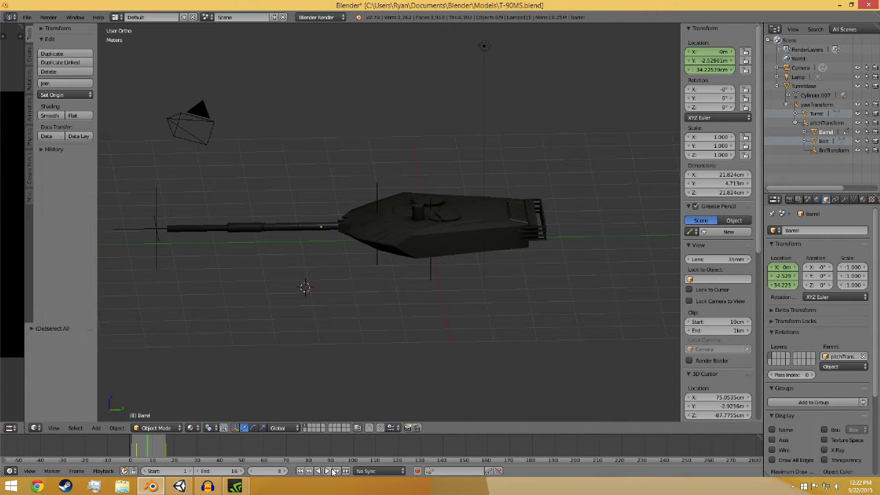
mouse_move(135, 454)
left_mouse_down()
mouse_move(160, 455)
mouse_move(135, 458)
left_mouse_up()
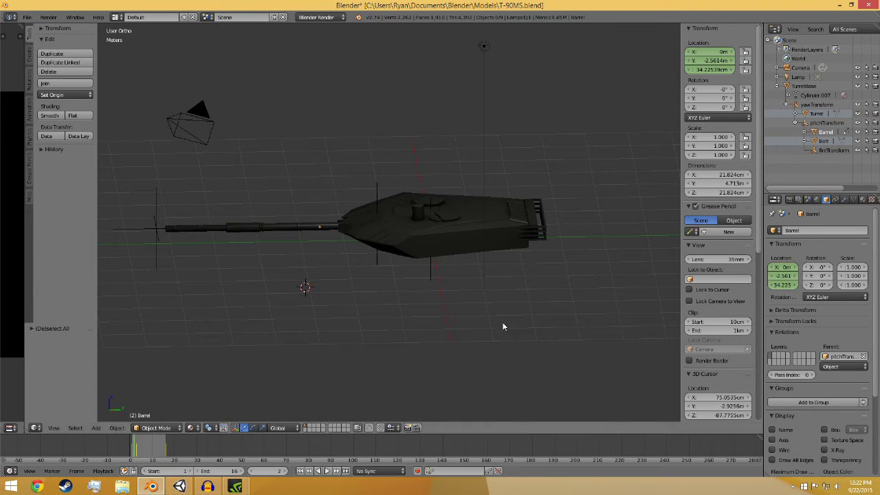
key("KP_2")
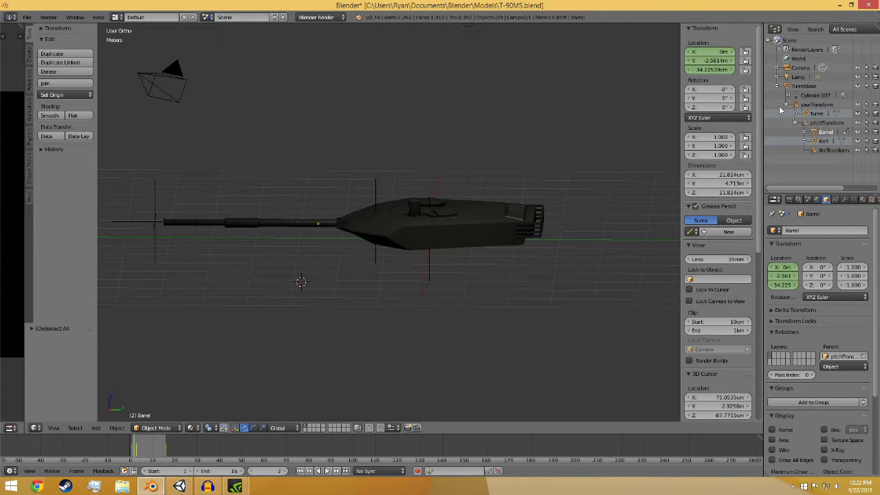
key("KP_2")
Select TurretBase, fireTransform, pitchTransform and yawTransform in the Outliner to check their parenting
right_click(442, 230)
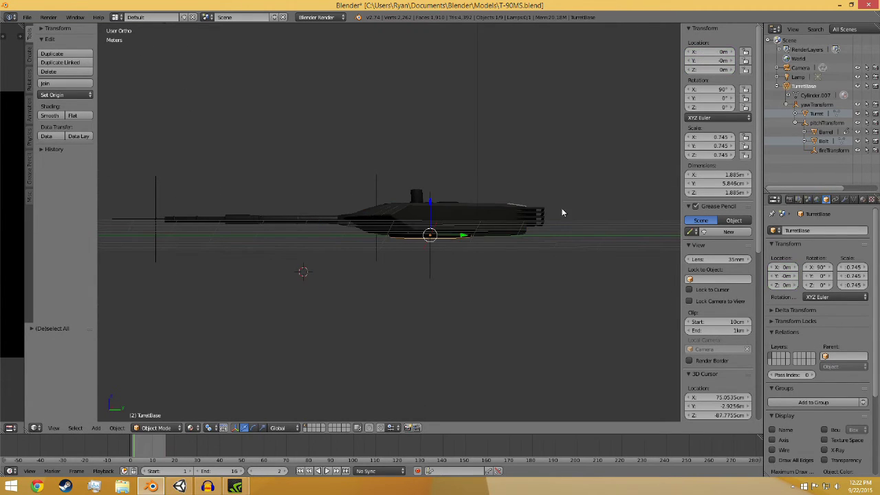
left_click(833, 150)
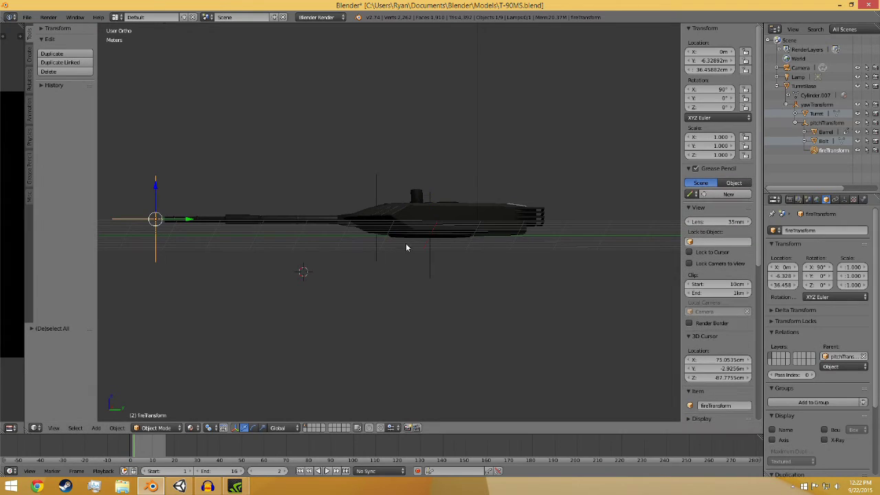
middle_click_drag(403, 247, 410, 271)
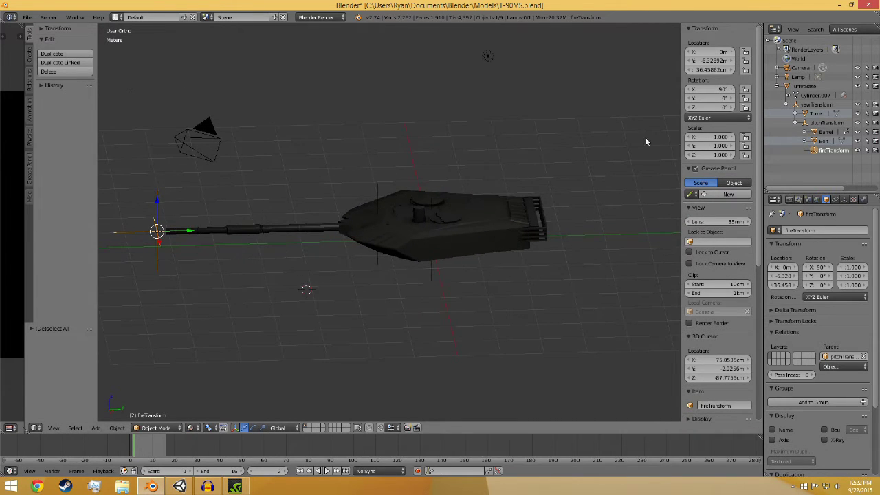
left_click(830, 123)
left_click(822, 104)
left_click(830, 124)
left_click(824, 106)
left_click(827, 124)
left_click(840, 150)
left_click(318, 304)
key("a")
key("shift+a")
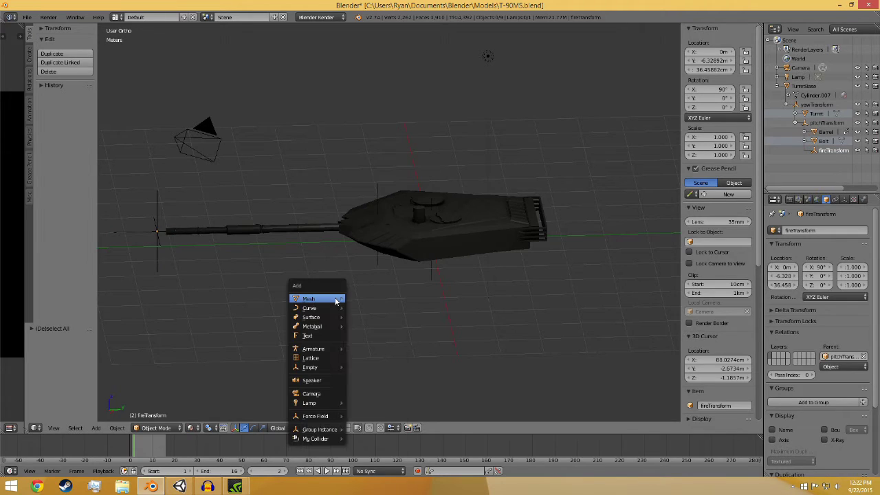
left_click(355, 368)
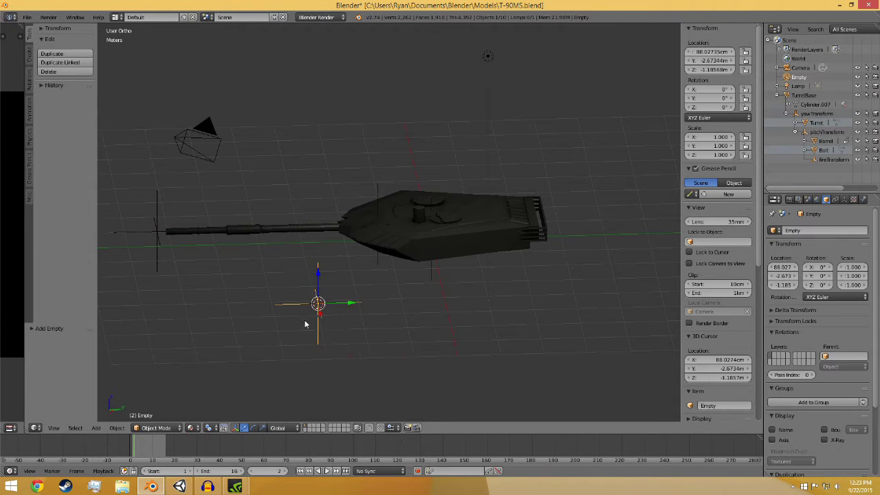
key("x")
left_click(429, 306)
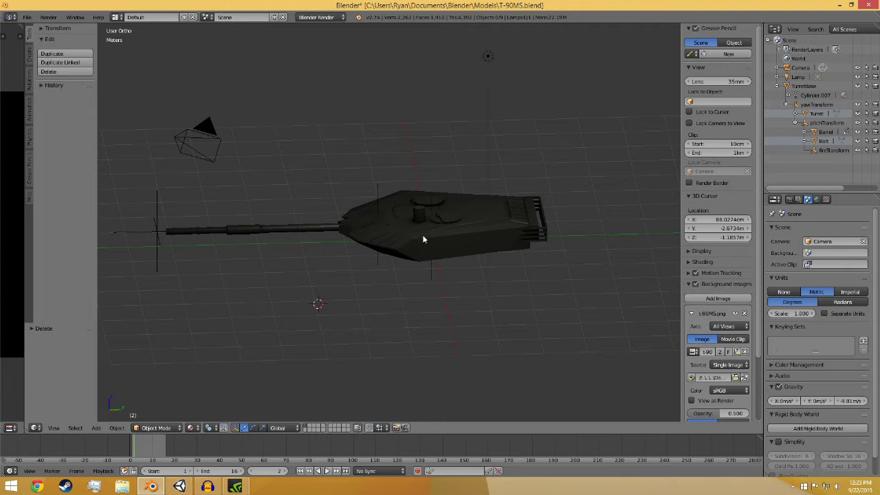
middle_click_drag(161, 239, 407, 275)
scroll(356, 303, "up", 5)
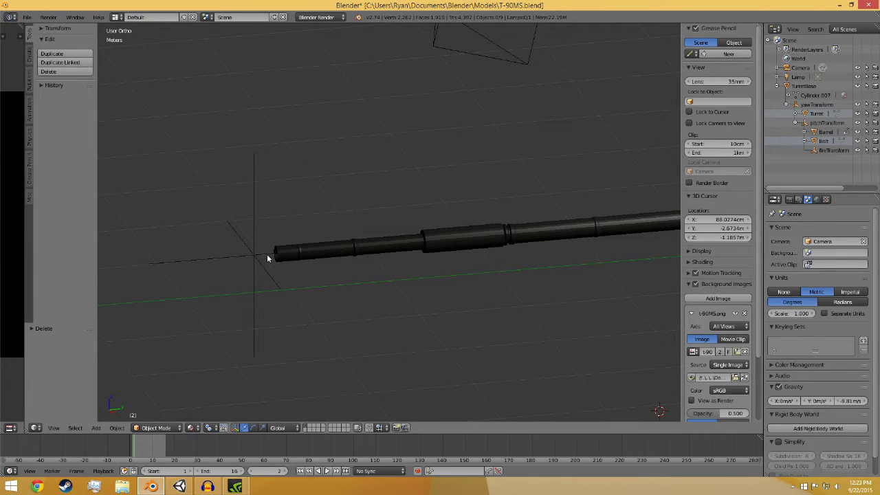
scroll(342, 266, "down", 5)
middle_click_drag(341, 266, 330, 294)
scroll(337, 318, "up", 5)
scroll(339, 306, "down", 2)
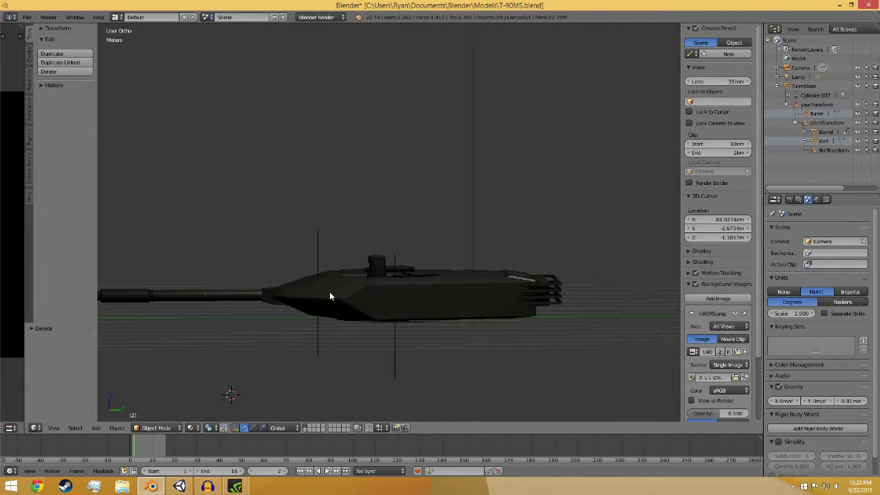
right_click(320, 256)
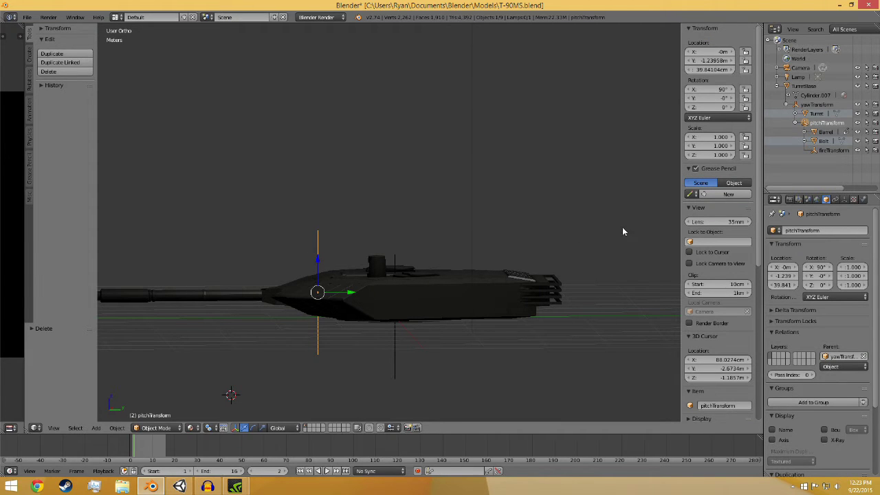
key("r")
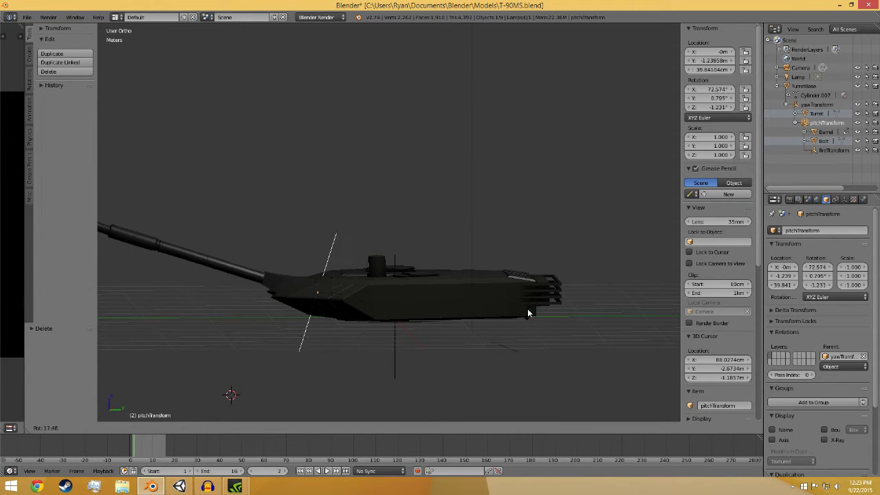
left_click(516, 314)
scroll(516, 314, "down", 4)
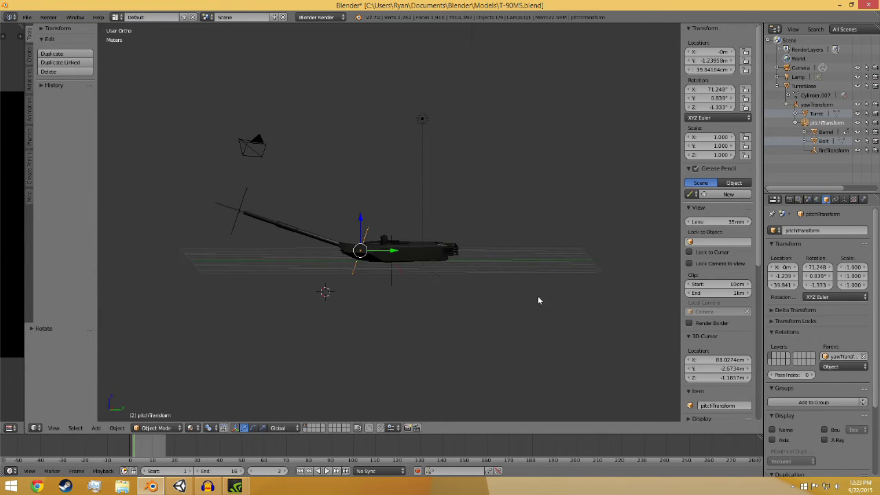
key("r")
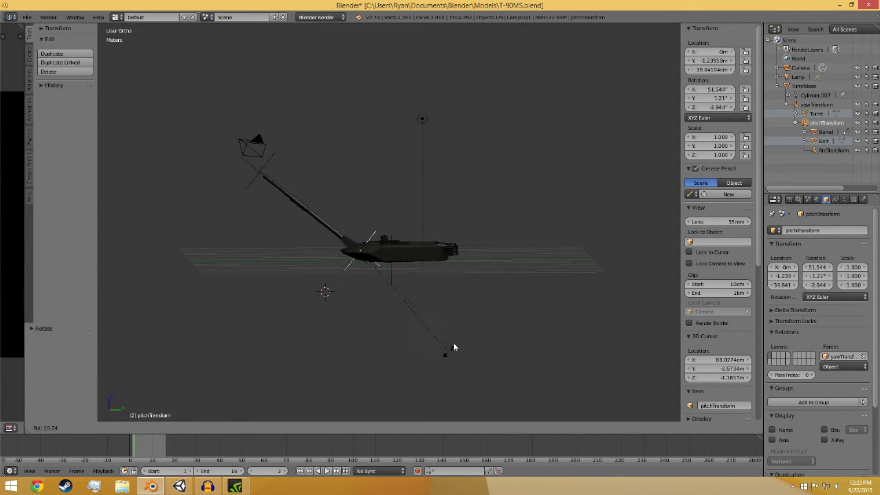
left_click(431, 225)
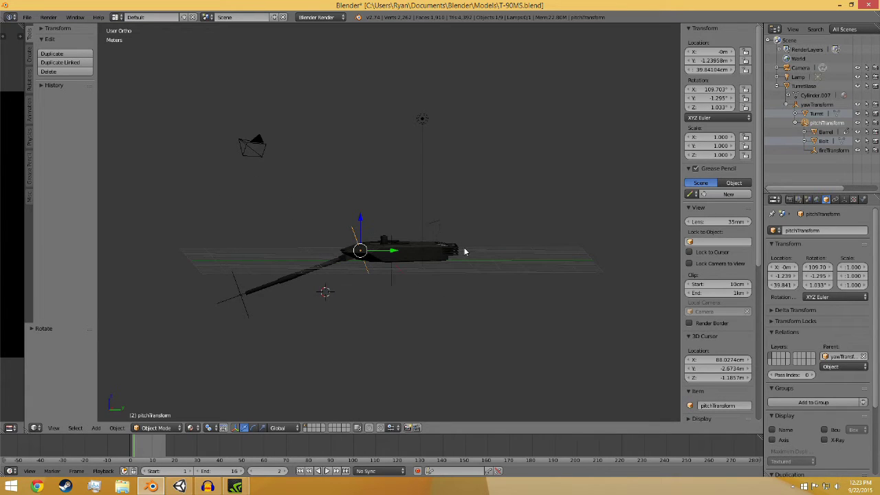
key("ctrl+z")
key("ctrl+z")
key("a")
key("ctrl+s")
scroll(503, 284, "up", 4)
middle_click_drag(503, 284, 489, 357)
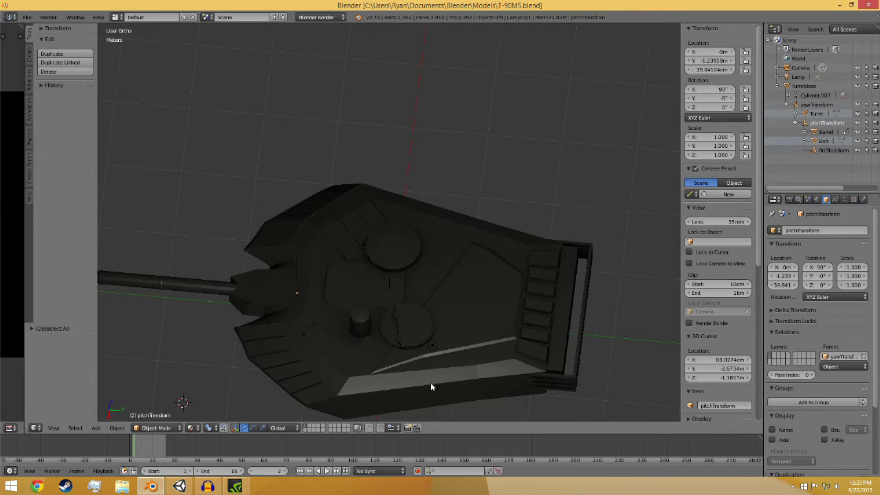
middle_click_drag(430, 387, 402, 344)
right_click(273, 320)
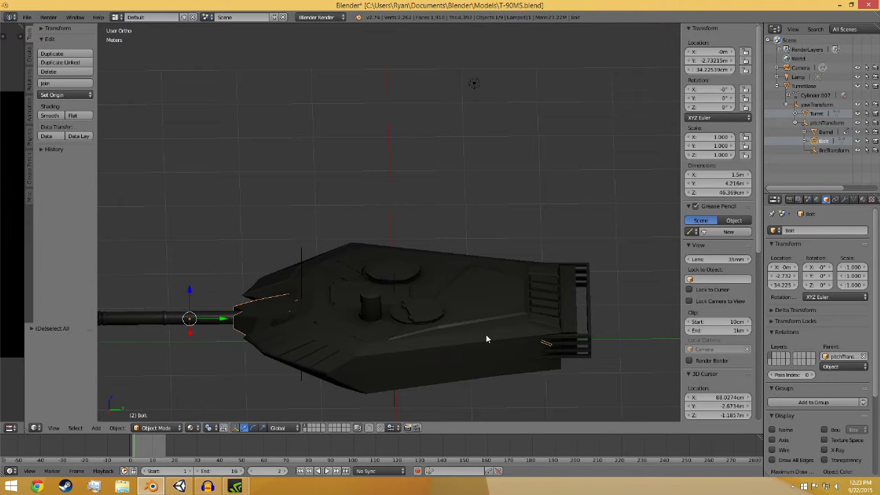
key("ctrl+z")
key("a")
middle_click_drag(553, 372, 442, 369)
middle_click_drag(320, 334, 319, 317)
scroll(385, 311, "up", 2)
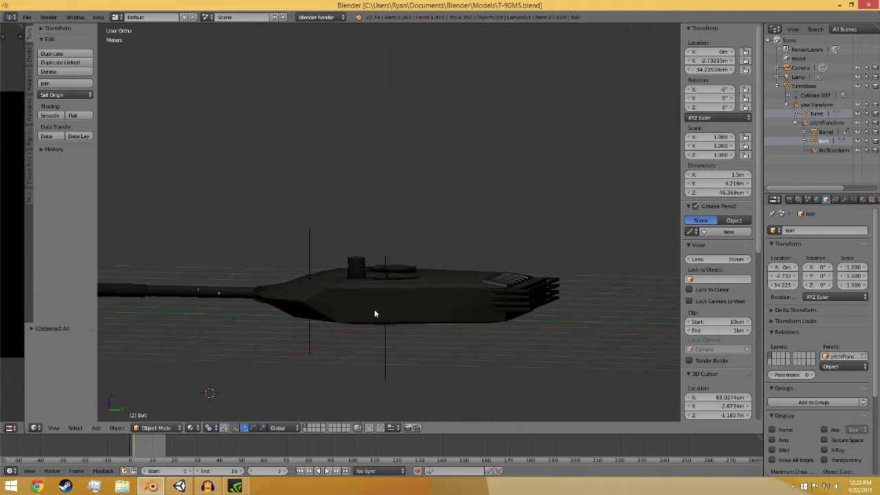
left_click(385, 334)
middle_click_drag(385, 335, 357, 385)
middle_click_drag(501, 391, 471, 200)
key("a")
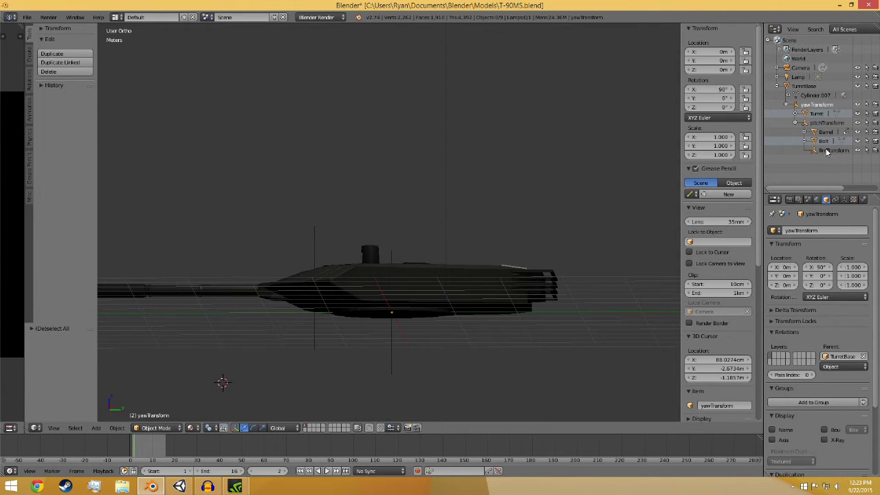
left_click(806, 87)
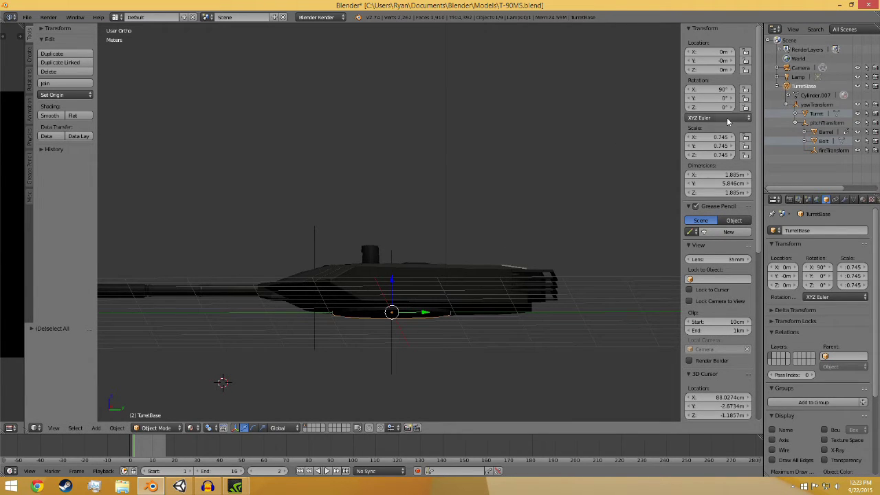
left_click_drag(393, 284, 377, 318)
right_click(377, 318)
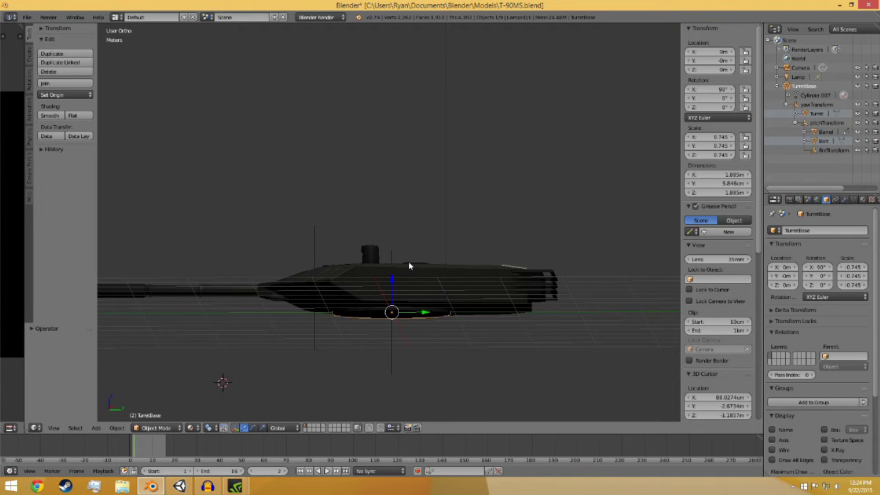
key("ctrl+a")
left_click(300, 168)
mouse_move(522, 275)
middle_mouse_down()
mouse_move(501, 291)
mouse_move(447, 284)
mouse_move(528, 273)
middle_mouse_up()
key("r")
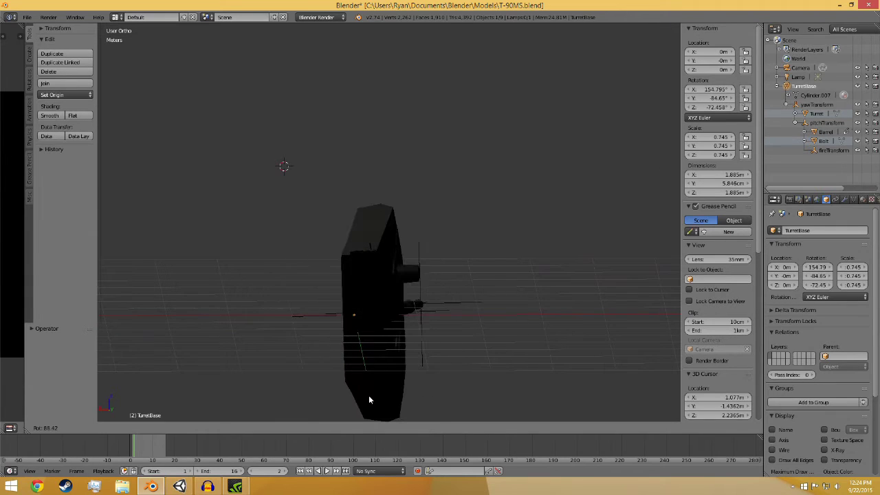
key("Escape")
middle_click_drag(303, 336, 410, 340)
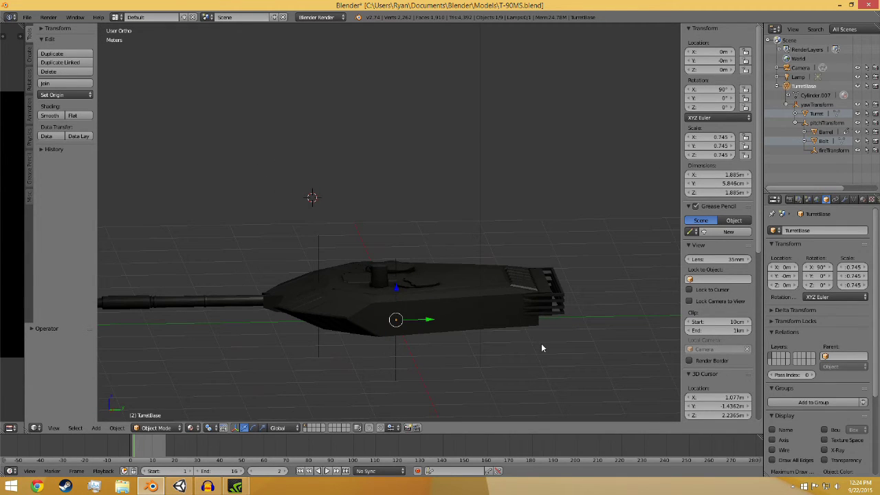
Select yawTransform and the Turret object to check the turret's yaw pivot
key("a")
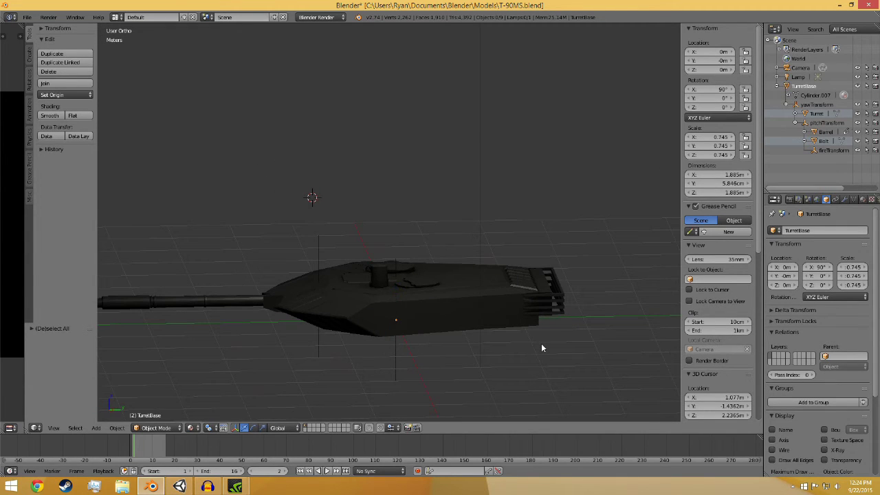
left_click(818, 105)
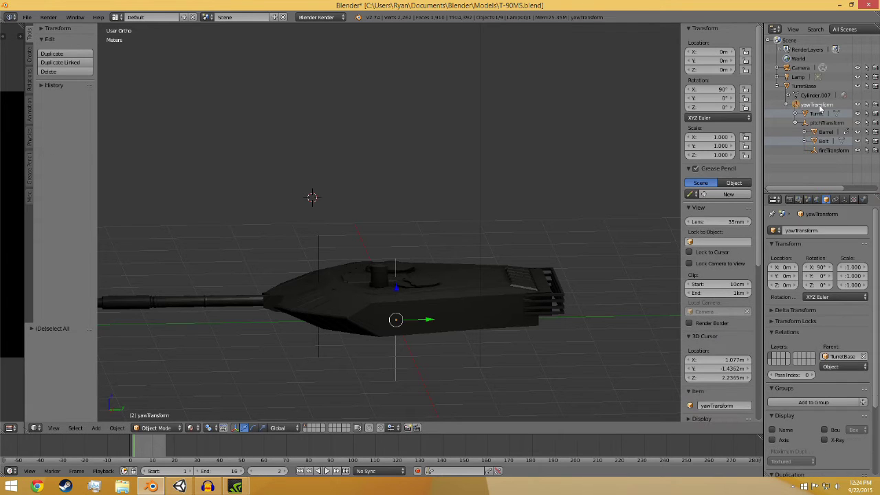
middle_click_drag(654, 252, 634, 269)
middle_click_drag(642, 338, 463, 376)
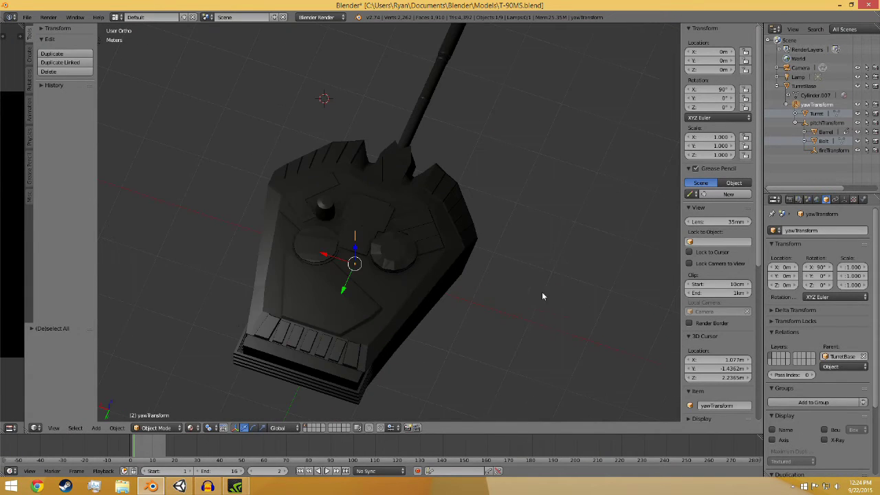
middle_click_drag(485, 305, 425, 241)
middle_click_drag(530, 164, 495, 296)
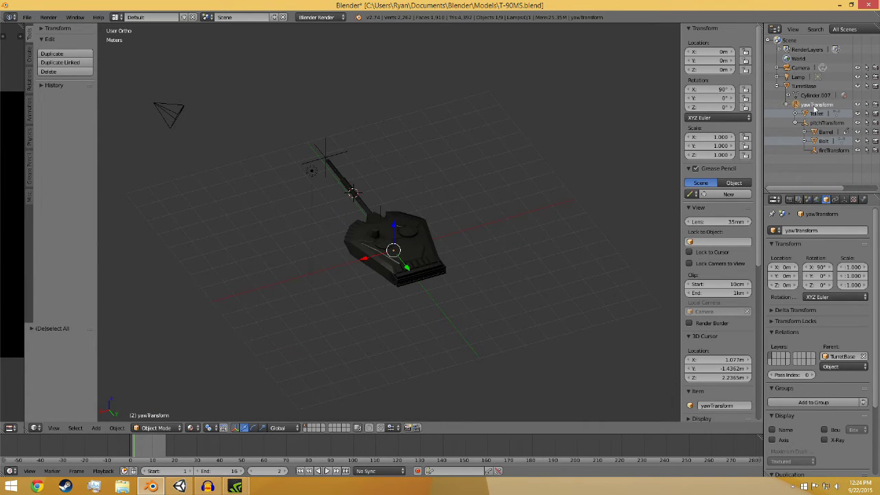
left_click(796, 124)
left_click(818, 114)
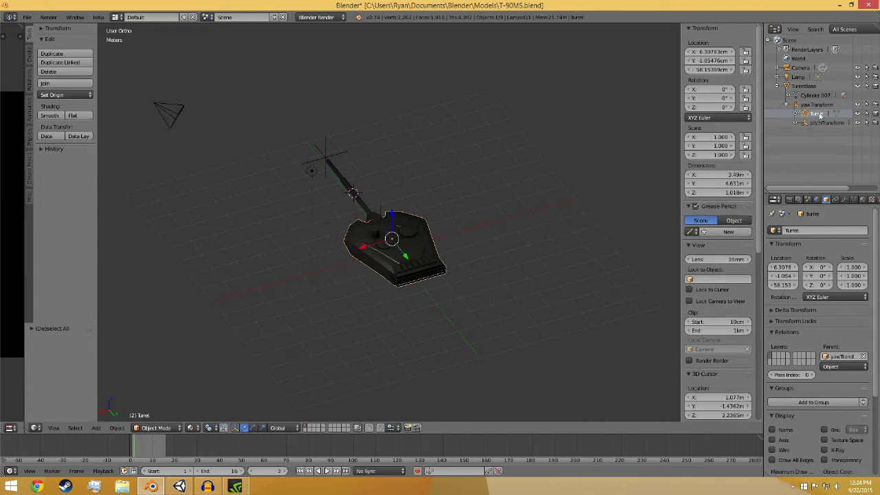
middle_click_drag(584, 282, 333, 255)
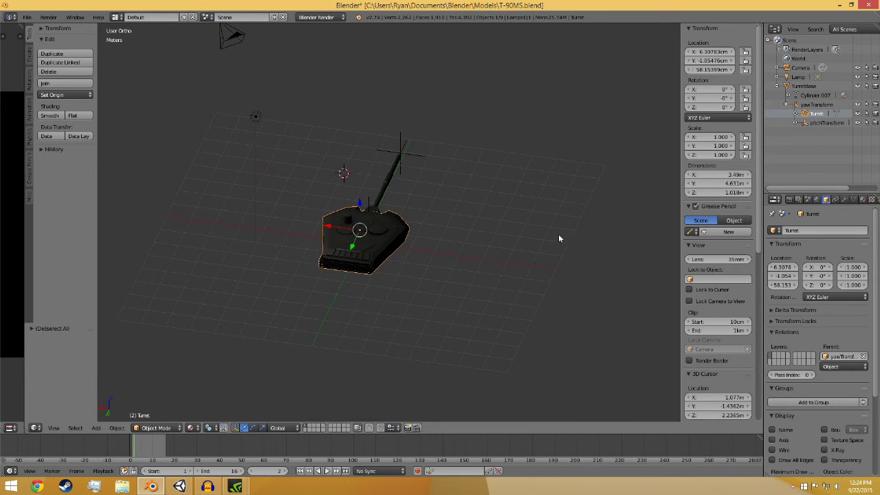
Expand pitchTransform and check its children Barrel, Bolt and fireTransform
left_click(823, 123)
left_click(794, 123)
left_click(823, 132)
left_click(824, 141)
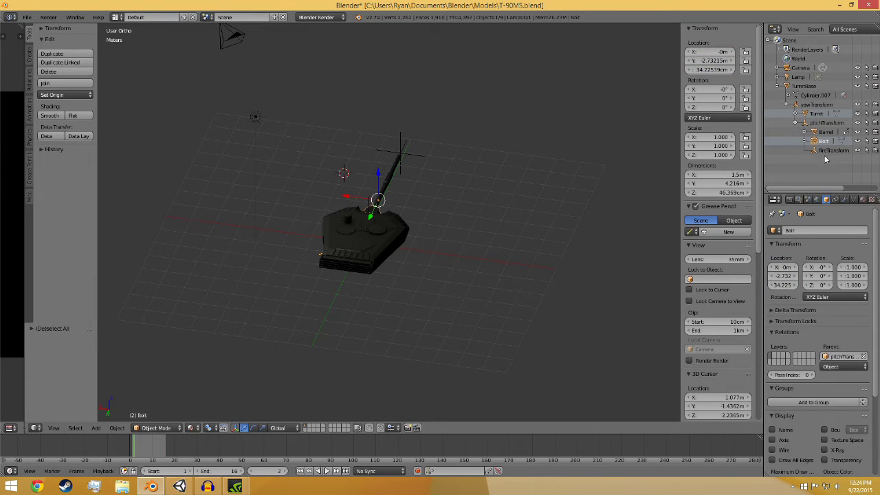
left_click(824, 150)
middle_click_drag(613, 202, 592, 261)
left_click(823, 124)
Test-rotate pitchTransform and yawTransform, cancel both to leave them unrotated, and deselect all
key("r")
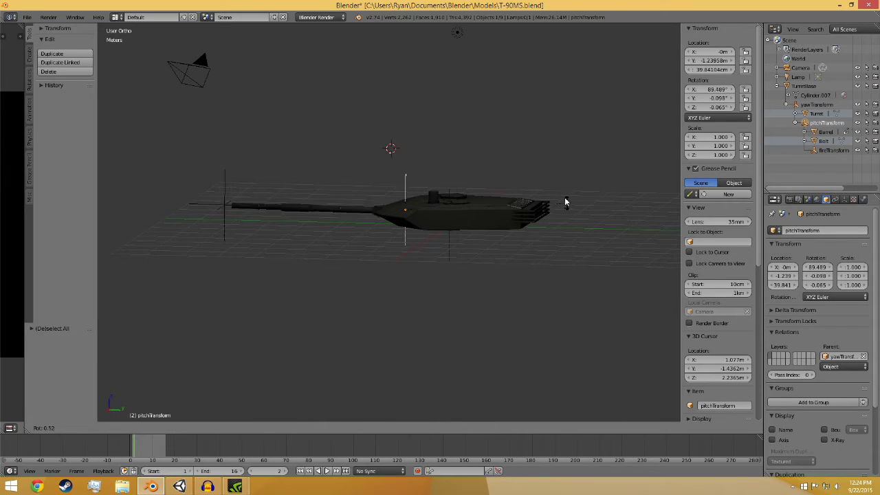
key("Escape")
right_click(477, 234)
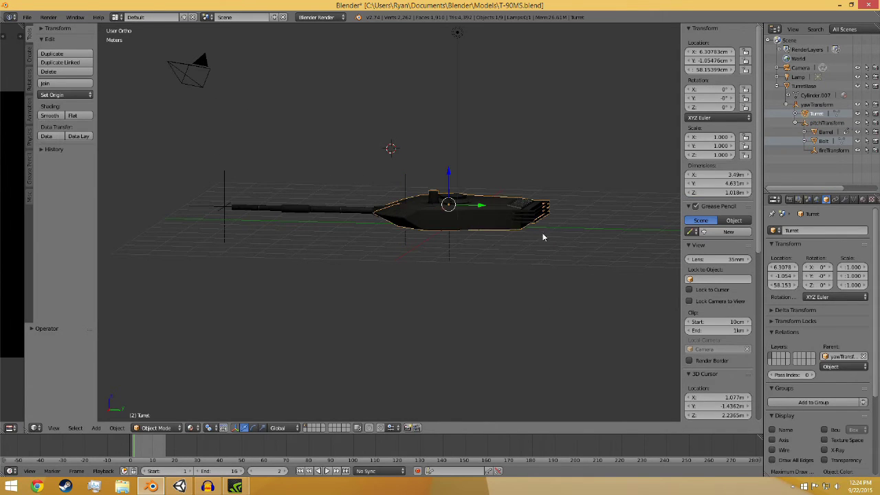
key("bracketleft")
key("r")
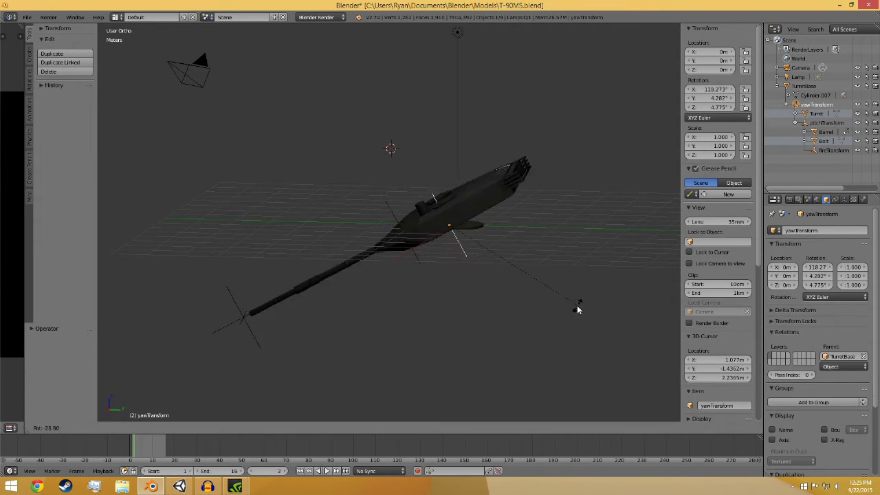
key("Escape")
key("a")
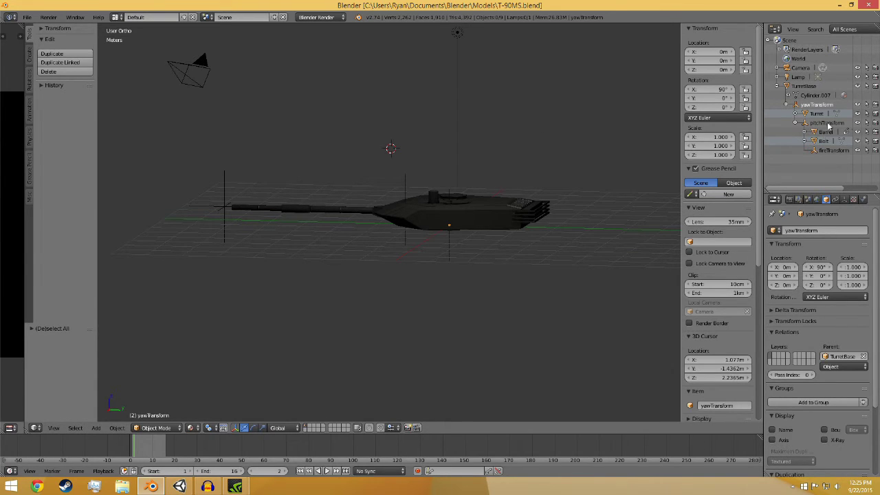
left_click(27, 17)
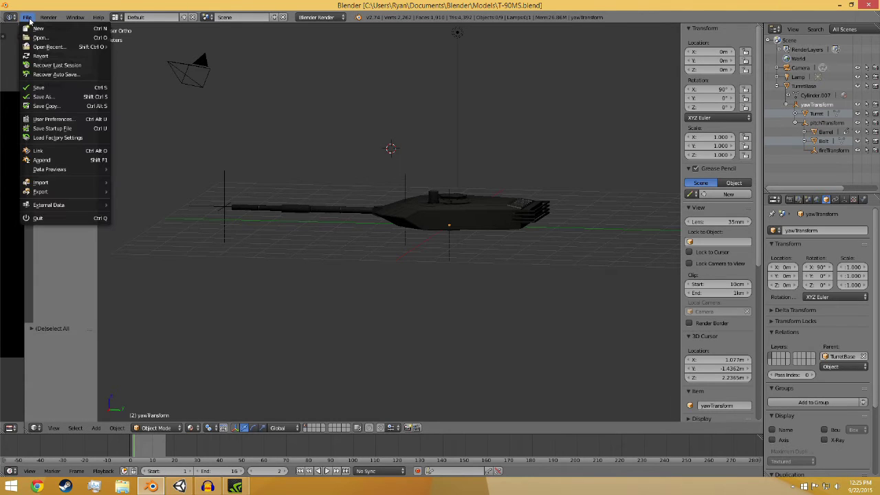
Start the FBX export and keep the format at FBX 7.4 binary
mouse_move(58, 194)
left_click(144, 210)
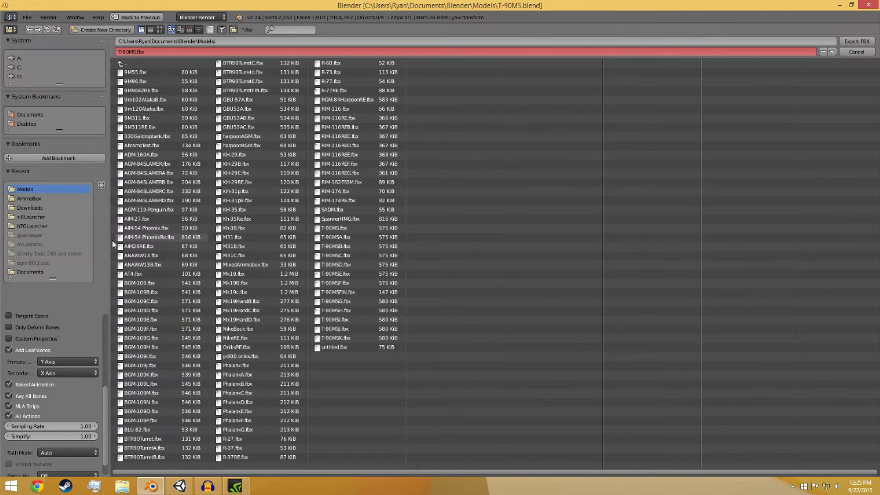
scroll(57, 391, "up", 8)
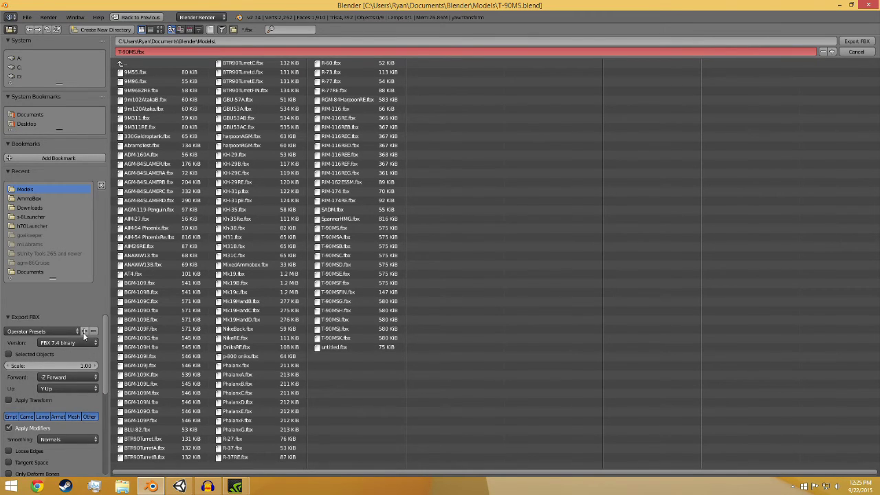
left_click(72, 342)
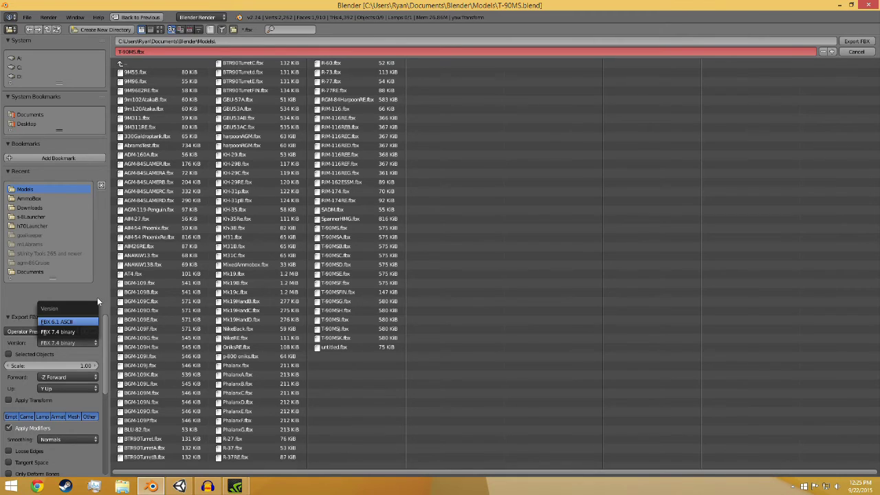
left_click(69, 333)
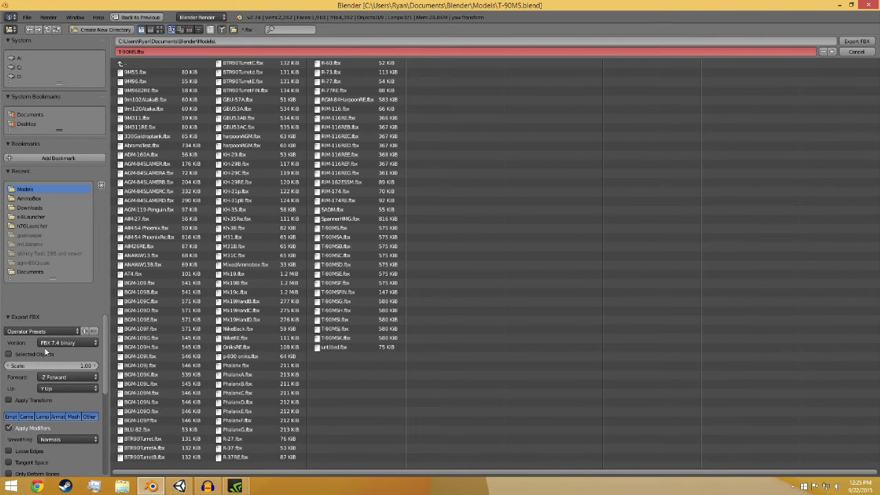
Turn off Key All Bones and All Actions, then minimize Blender and switch to Unity
scroll(49, 350, "down", 5)
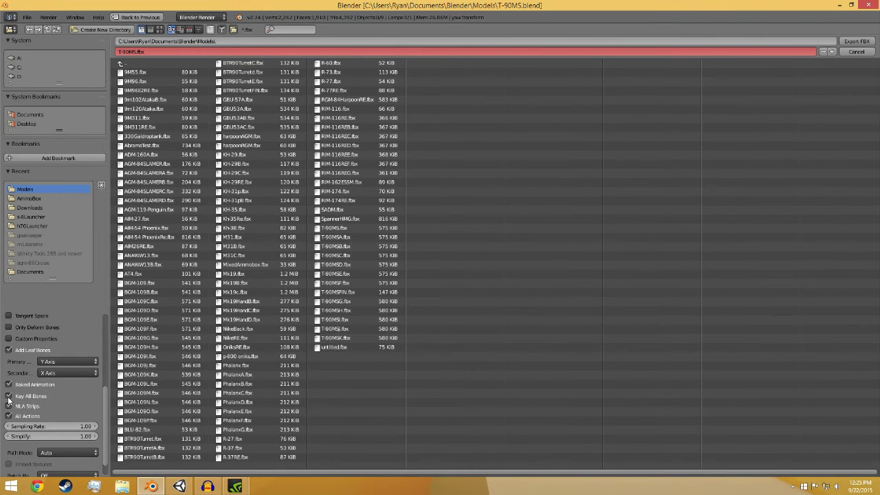
left_click(9, 396)
left_click(9, 416)
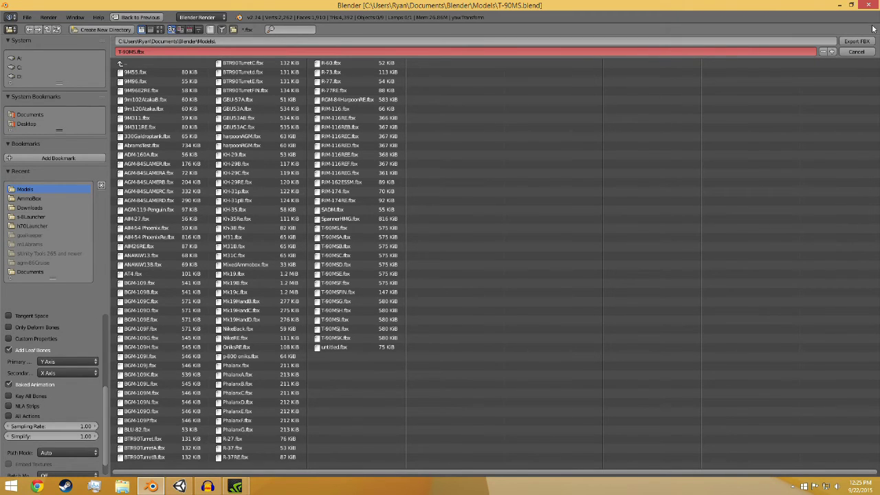
left_click(840, 5)
left_click(179, 486)
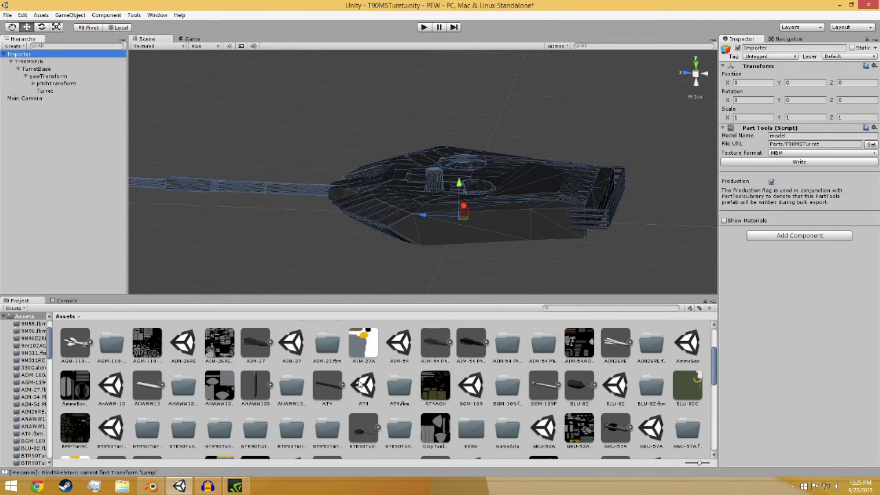
Open T-90MSFIN's import settings, check the fireAnimation clip, and return to the Model settings
scroll(509, 406, "down", 3)
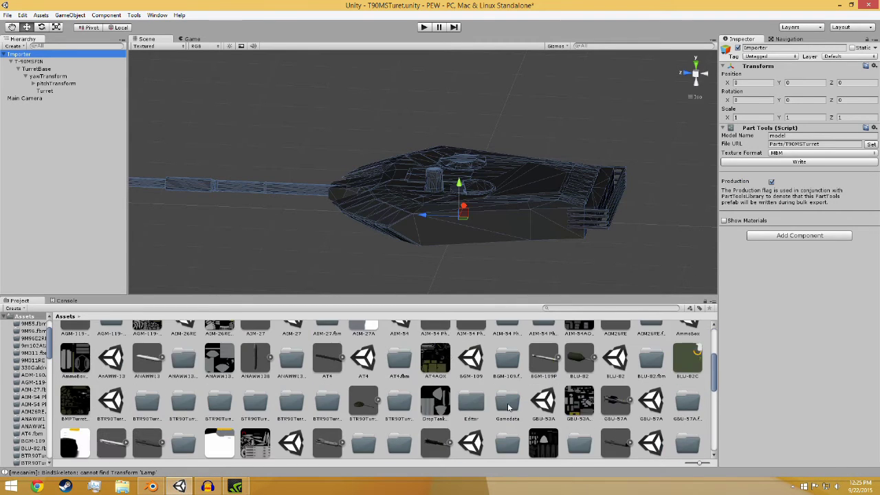
scroll(509, 406, "down", 1)
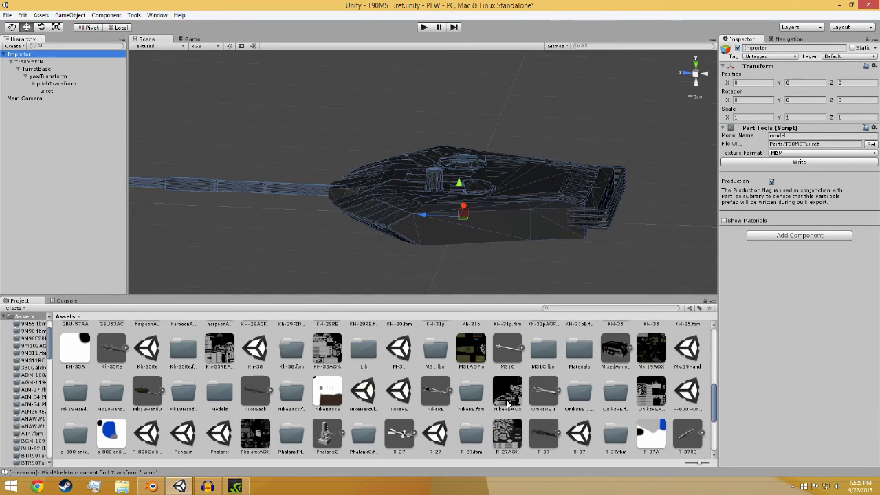
scroll(508, 405, "down", 3)
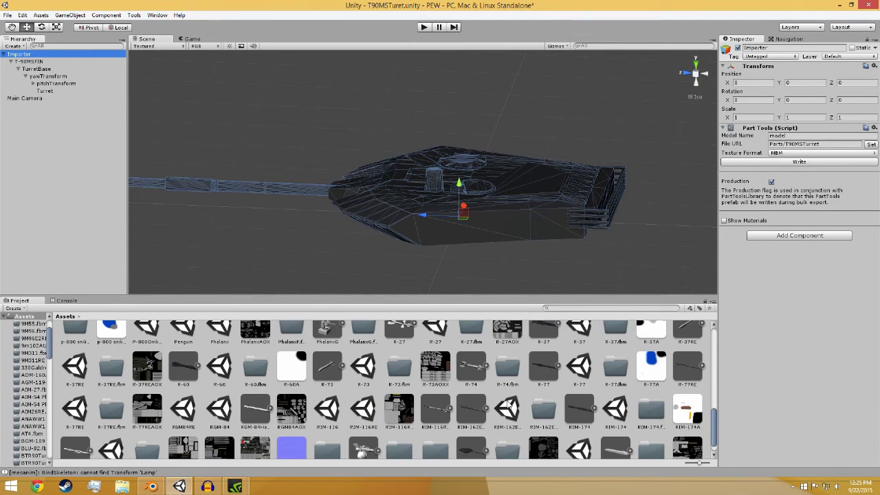
scroll(509, 406, "down", 1)
left_click(470, 435)
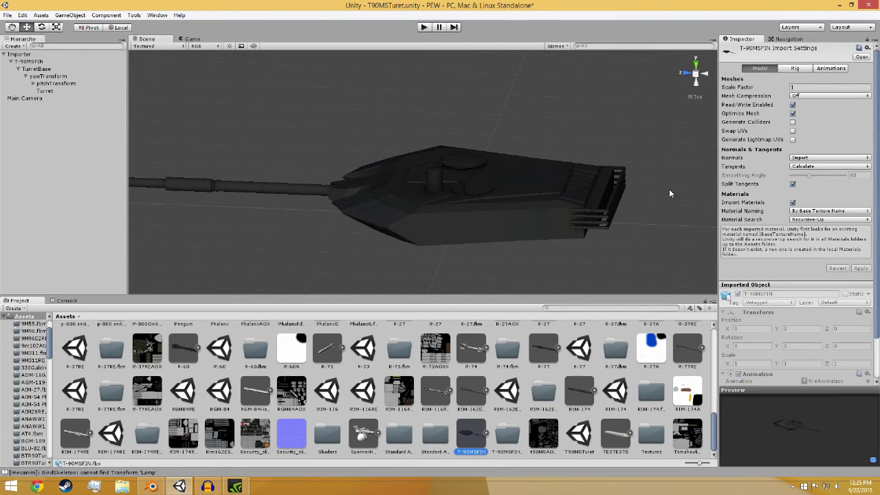
left_click(830, 69)
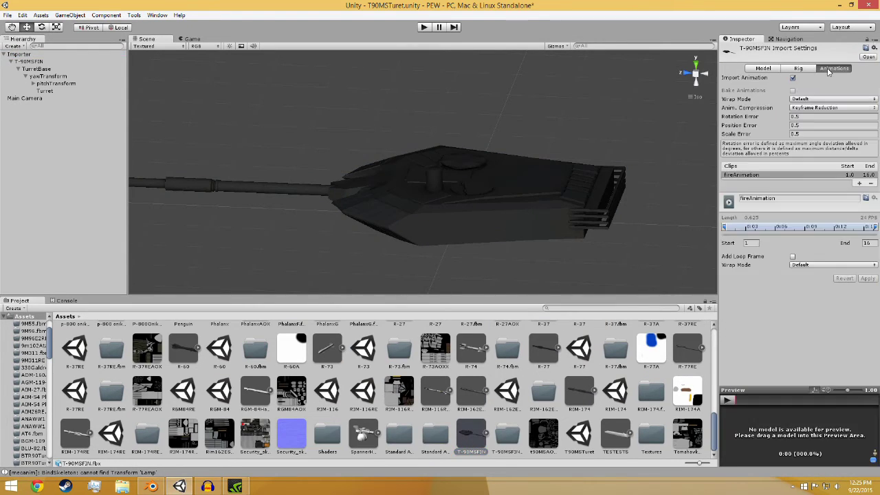
left_click(799, 200)
left_click(768, 70)
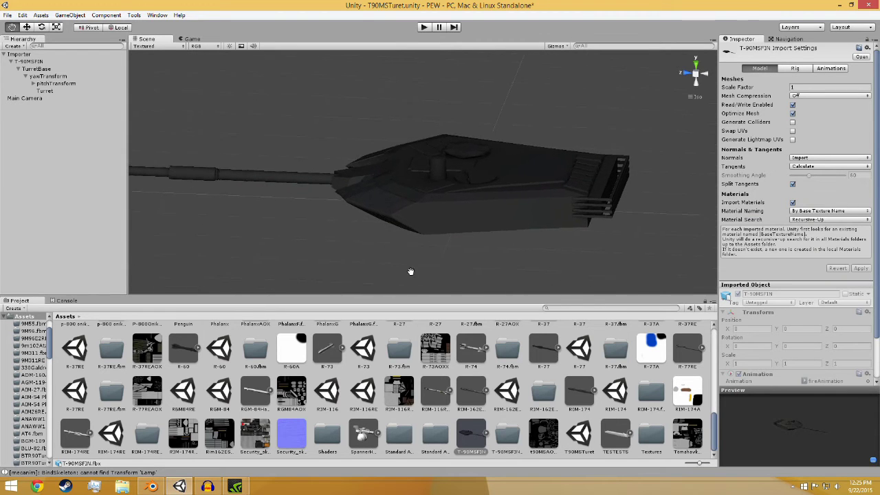
left_click_drag(413, 295, 544, 281)
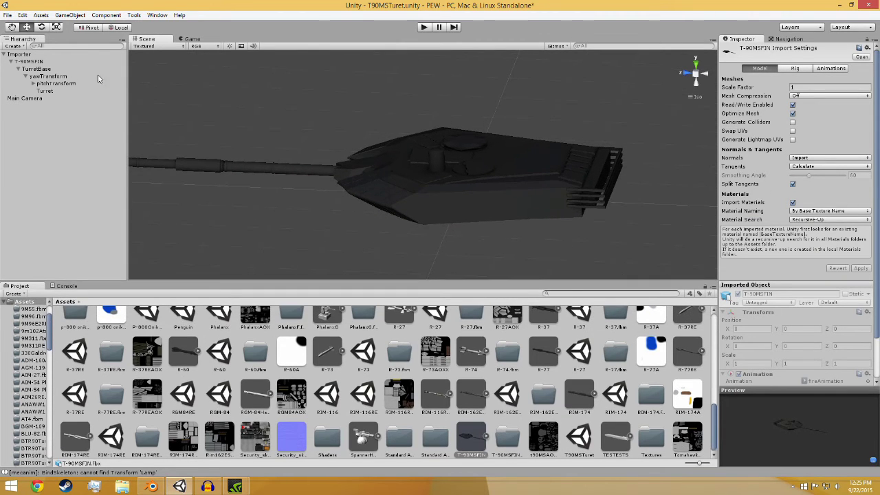
Inspect the Importer, T-90MSFIN and TurretBase objects in the Hierarchy
left_click(24, 55)
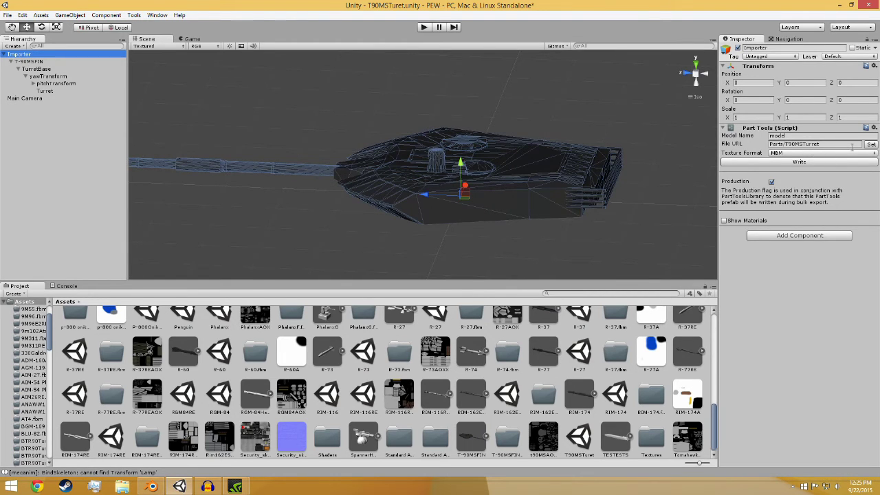
left_click(58, 62)
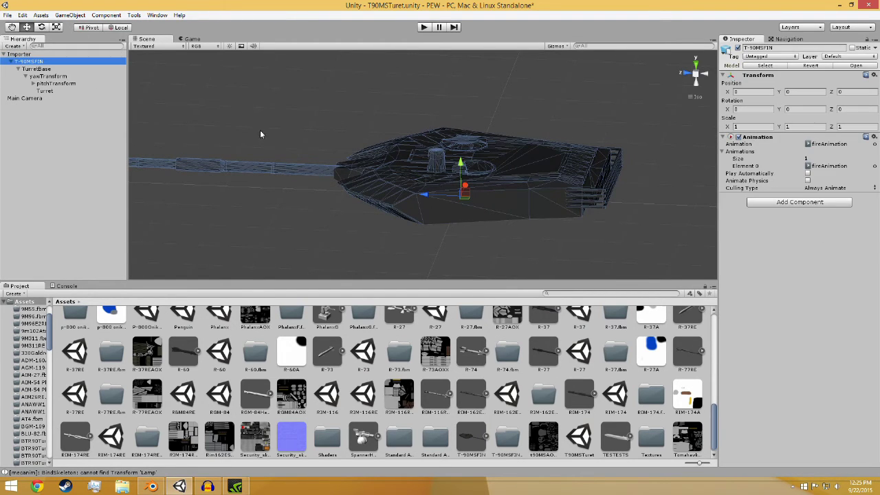
left_click_drag(576, 246, 523, 217, "alt")
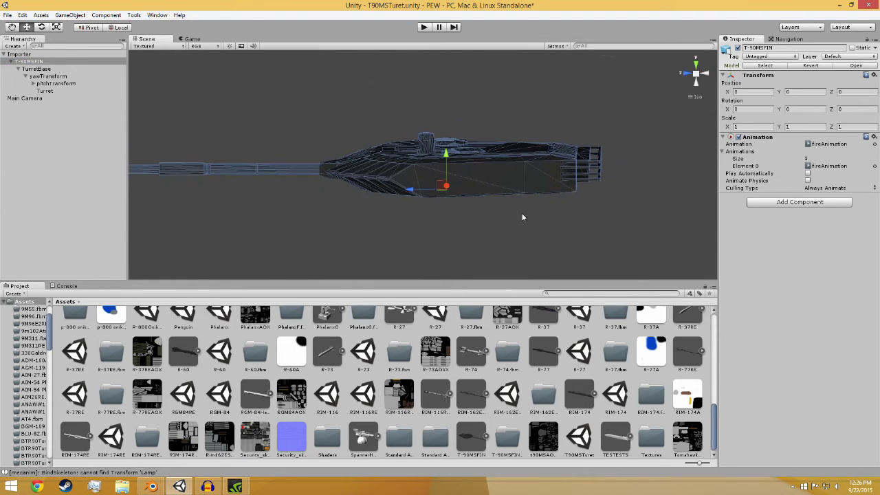
left_click(45, 70)
key("Up")
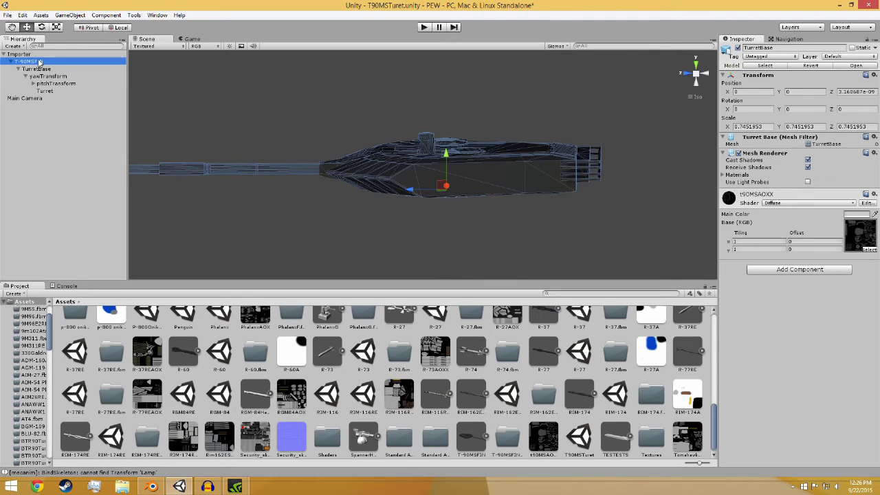
left_click(42, 72)
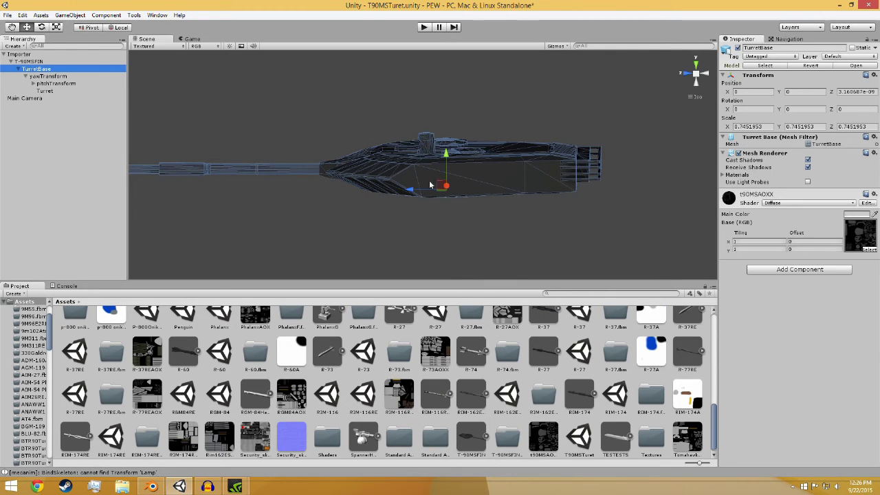
Expand pitchTransform and inspect Turret, Bolt and fireTransform at the barrel tip (Z 5.089)
left_click(50, 78)
left_click(51, 88)
left_click(32, 83)
left_click(65, 99)
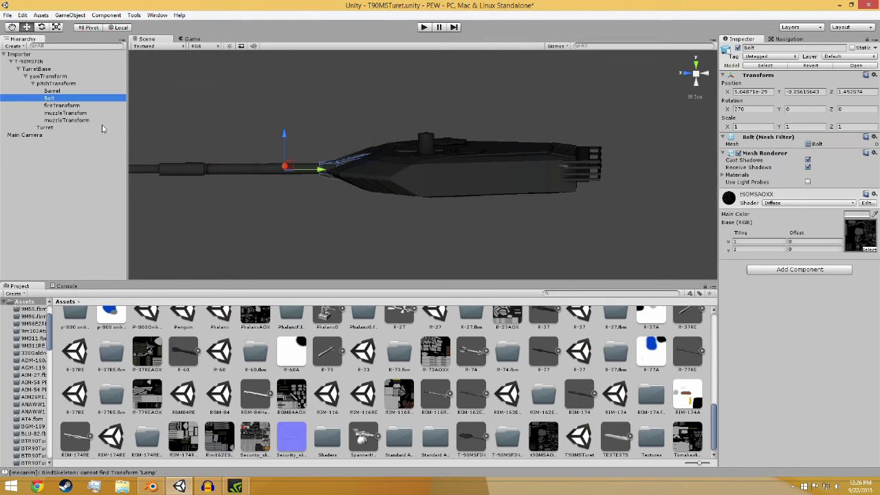
middle_click_drag(150, 137, 113, 104)
left_click(65, 105)
left_click(62, 84)
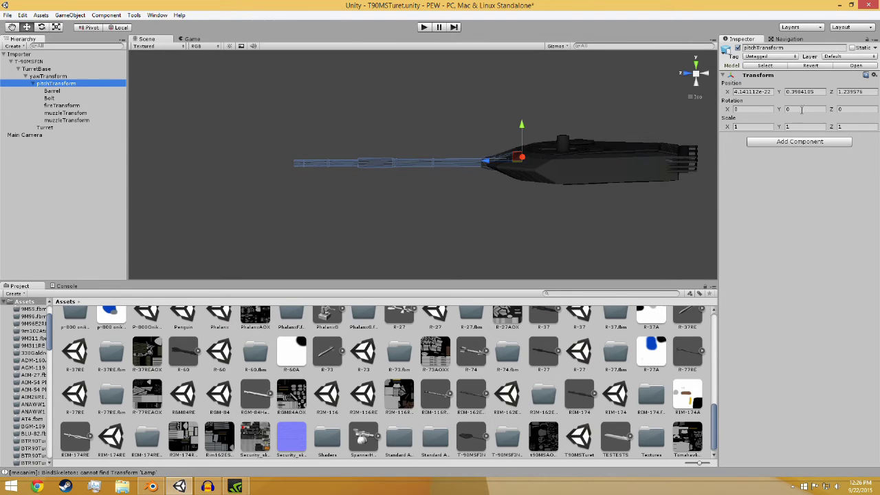
middle_click_drag(649, 181, 540, 185)
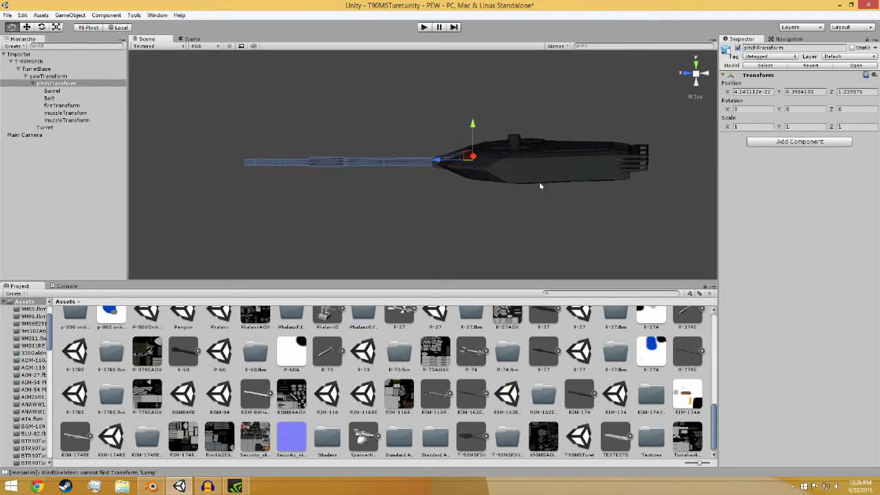
left_click(65, 105)
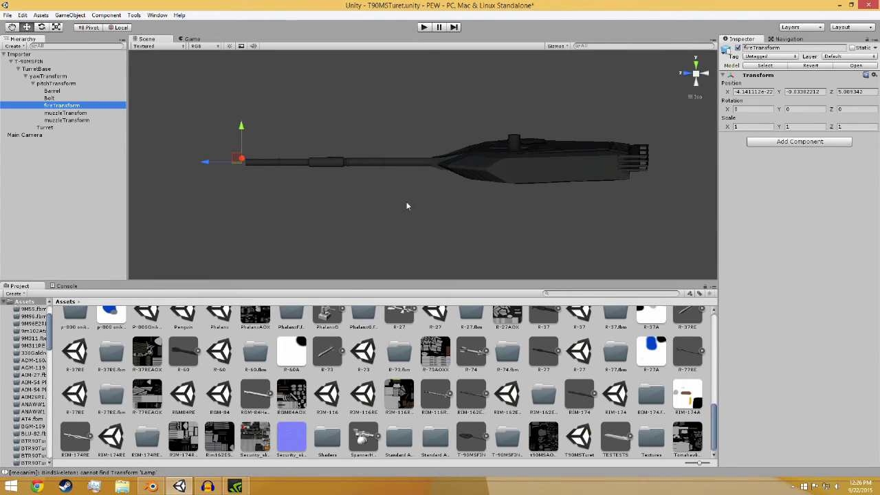
Preview the first muzzleTransform's muzzle flash by toggling Emit on and off, leaving it off
left_click(70, 114)
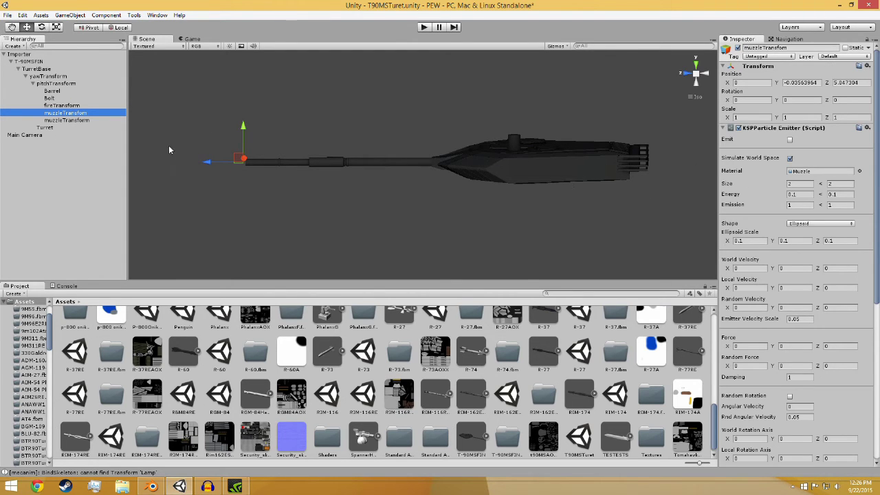
left_click(790, 140)
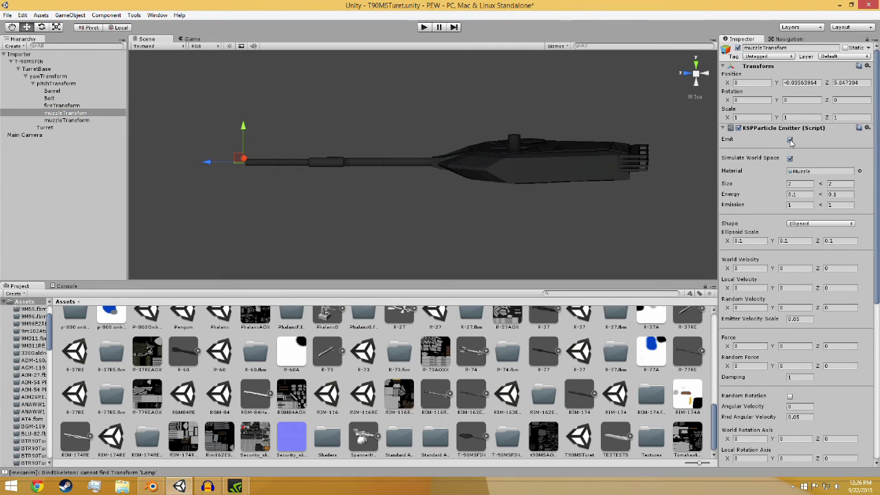
left_click(790, 140)
left_click(790, 139)
left_click(790, 140)
scroll(751, 283, "down", 1)
left_click(790, 113)
left_click(790, 113)
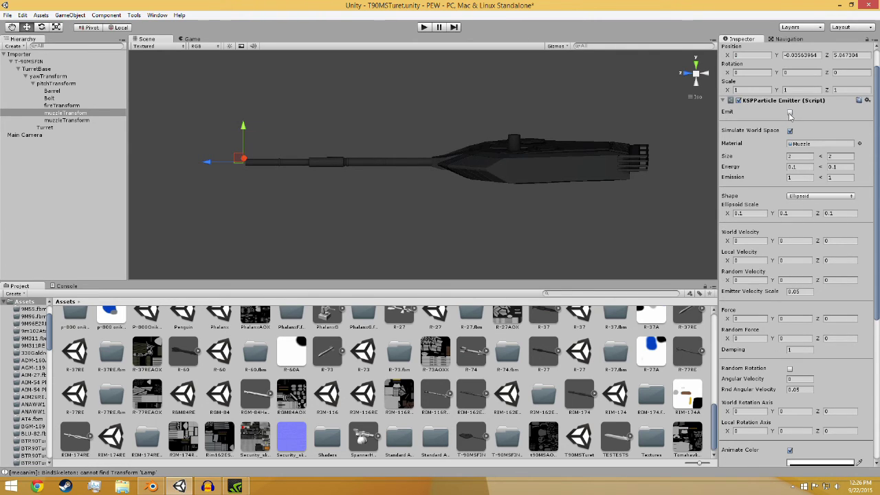
Preview the second muzzleTransform's muzzle smoke, leaving its emitter off
left_click(81, 121)
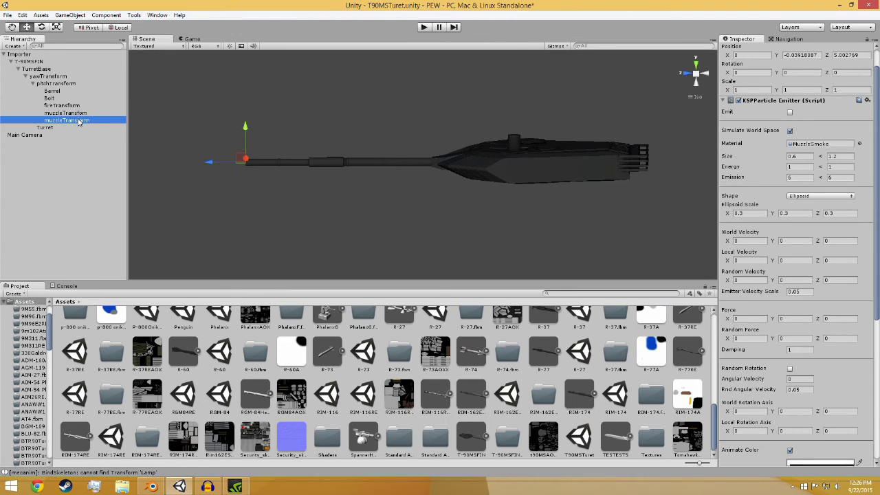
left_click(790, 113)
left_click(790, 113)
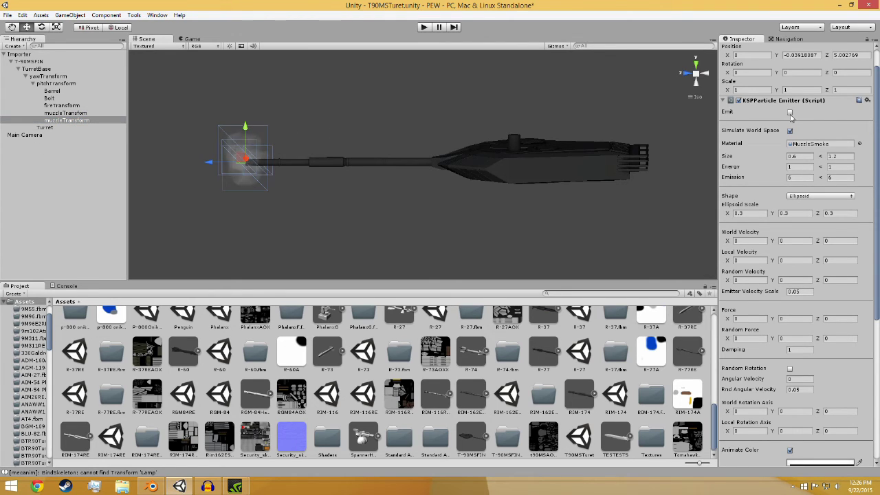
left_click(790, 113)
left_click(790, 113)
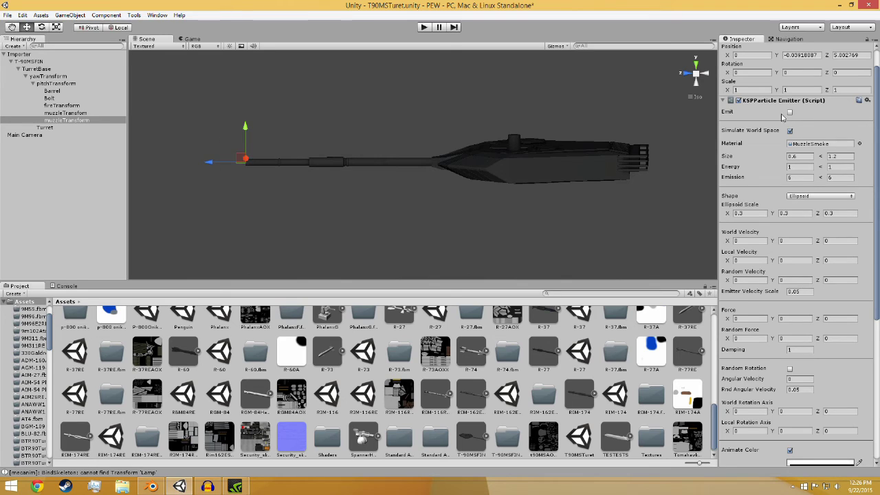
scroll(438, 174, "up", 3)
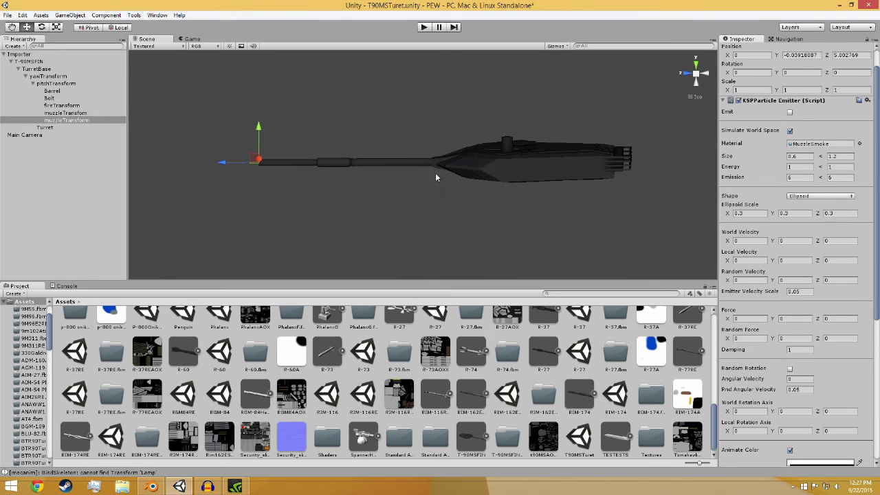
Clear the selection, orbit around the turret, and select the whole Importer model
left_click(70, 170)
left_click_drag(347, 224, 399, 227, "alt")
left_click_drag(282, 179, 461, 162, "alt")
left_click(461, 162)
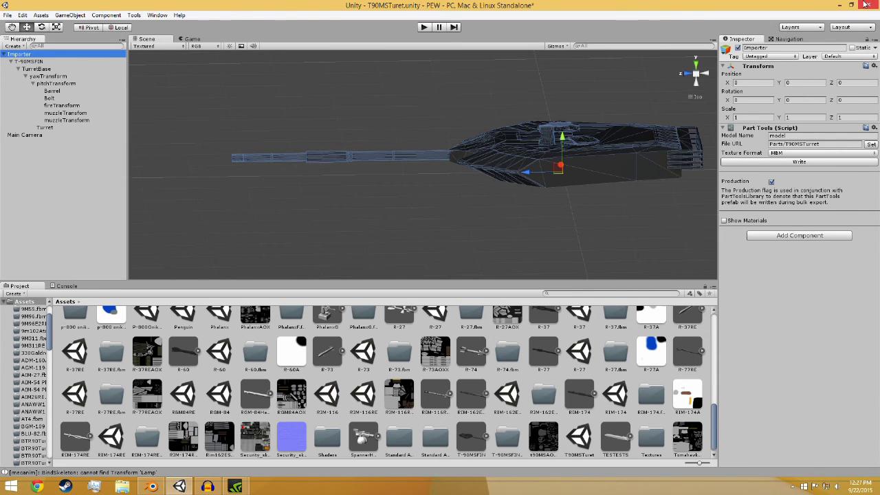
Browse to GameData PEW > Parts > T90MSTurret in File Explorer and open T90MS.cfg
left_click(122, 486)
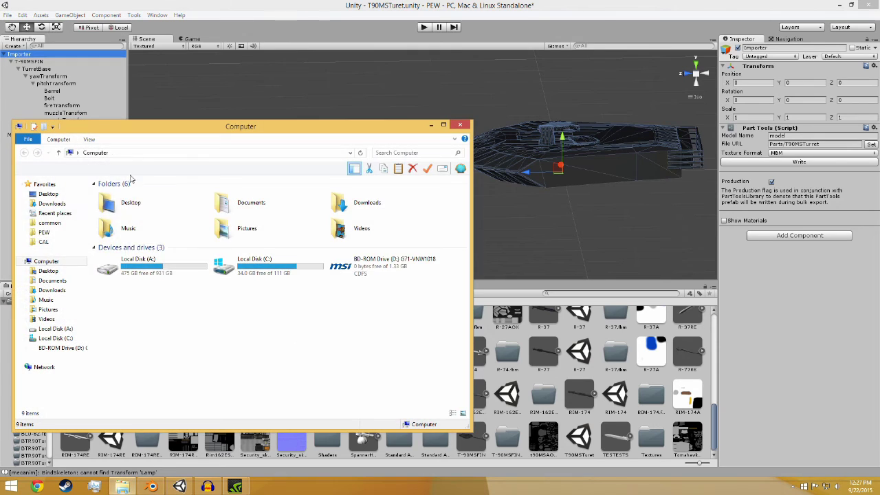
left_click(44, 232)
double_click(128, 204)
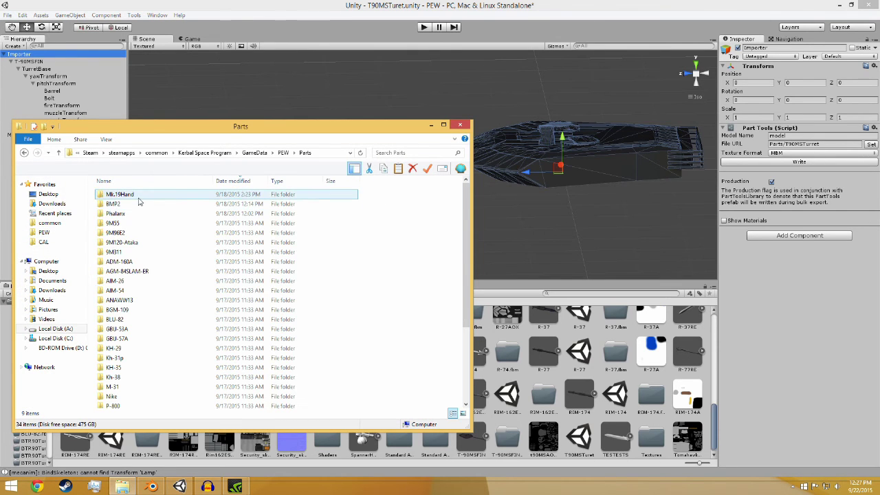
scroll(141, 349, "down", 4)
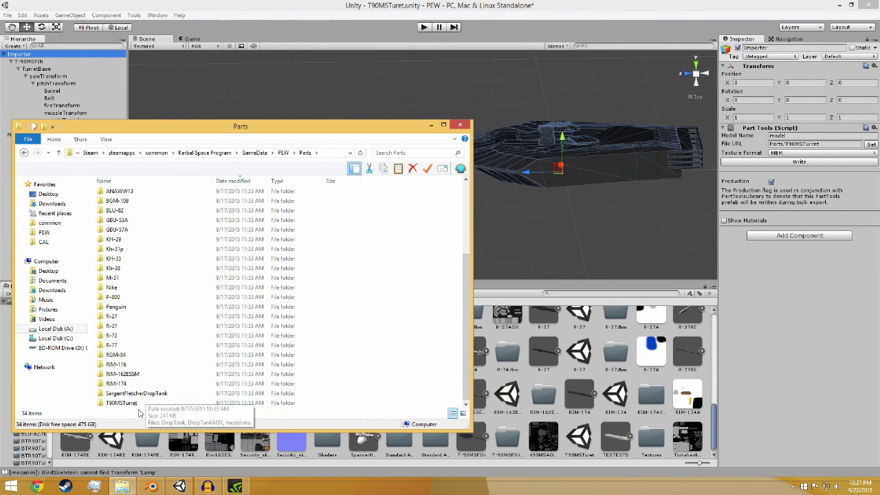
double_click(122, 403)
double_click(165, 223)
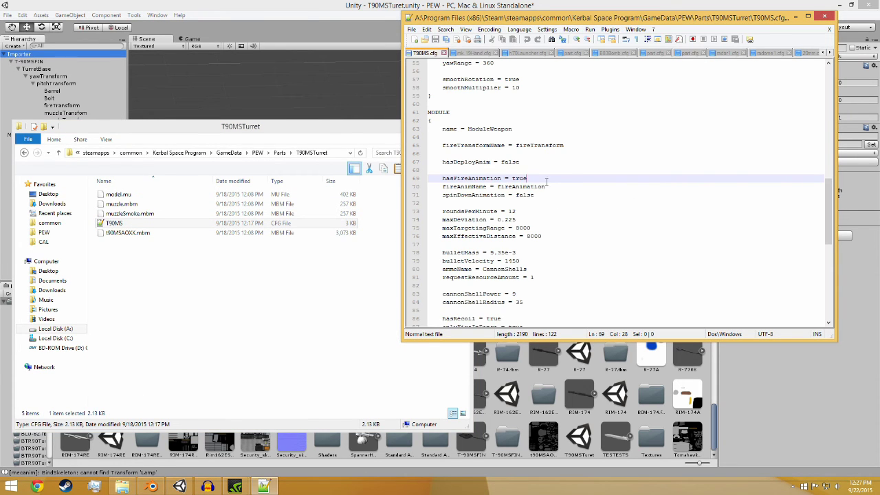
Review the fireTransform entry and weapon settings in T90MS.cfg, then close Notepad++
double_click(520, 148)
left_click(527, 178)
scroll(511, 191, "down", 11)
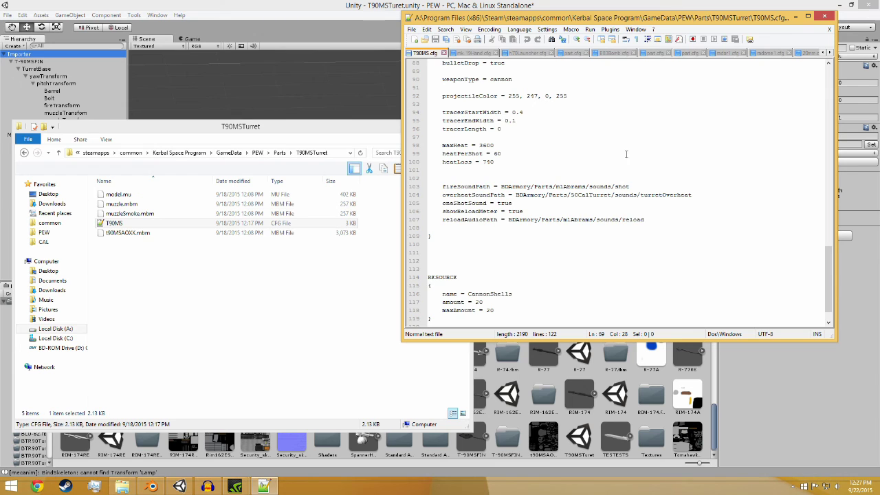
scroll(626, 154, "up", 20)
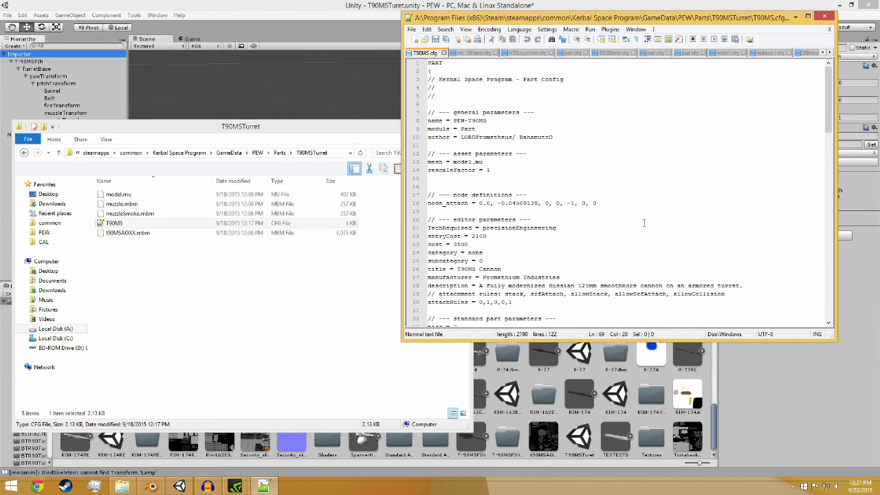
left_click(829, 29)
left_click(825, 15)
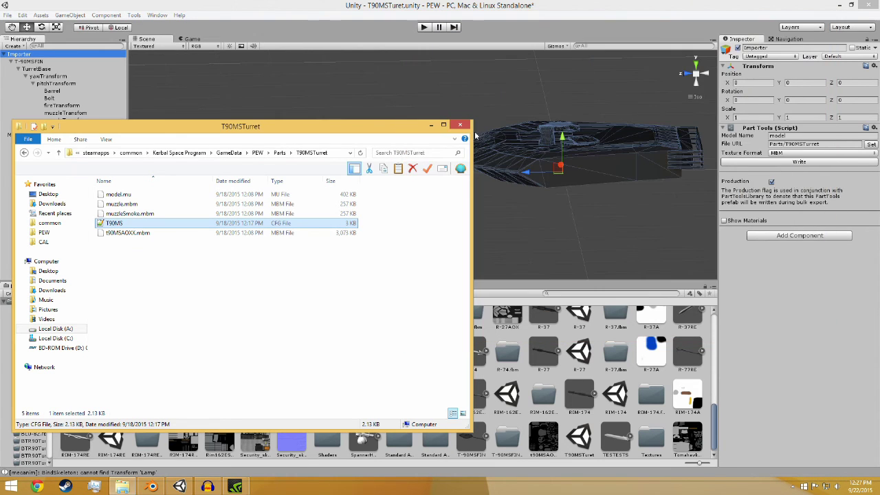
Close Unity, answering the save-scene prompt, and leave Audacity recording on the desktop
left_click(688, 73)
left_click(868, 4)
left_click(492, 263)
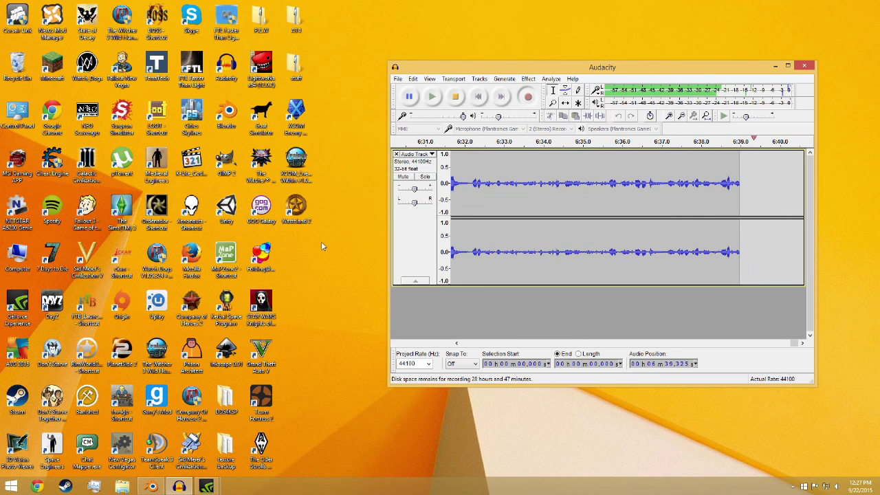
left_click(306, 208)
left_click(332, 272)
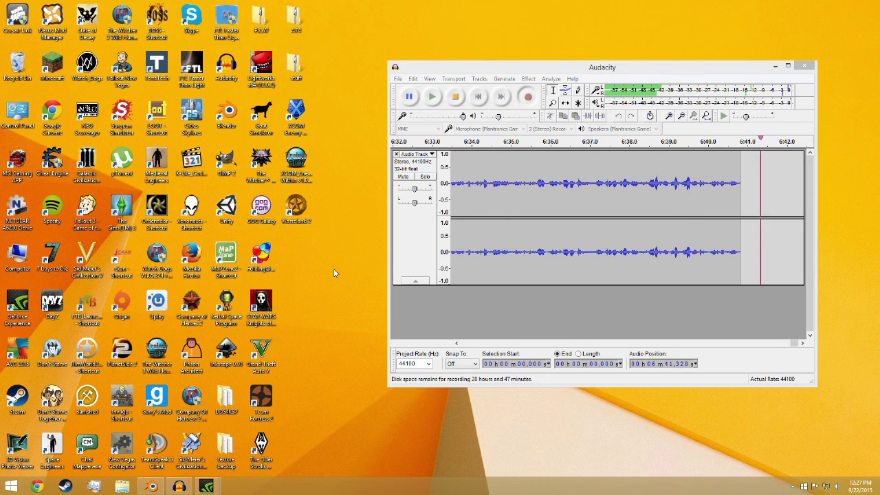